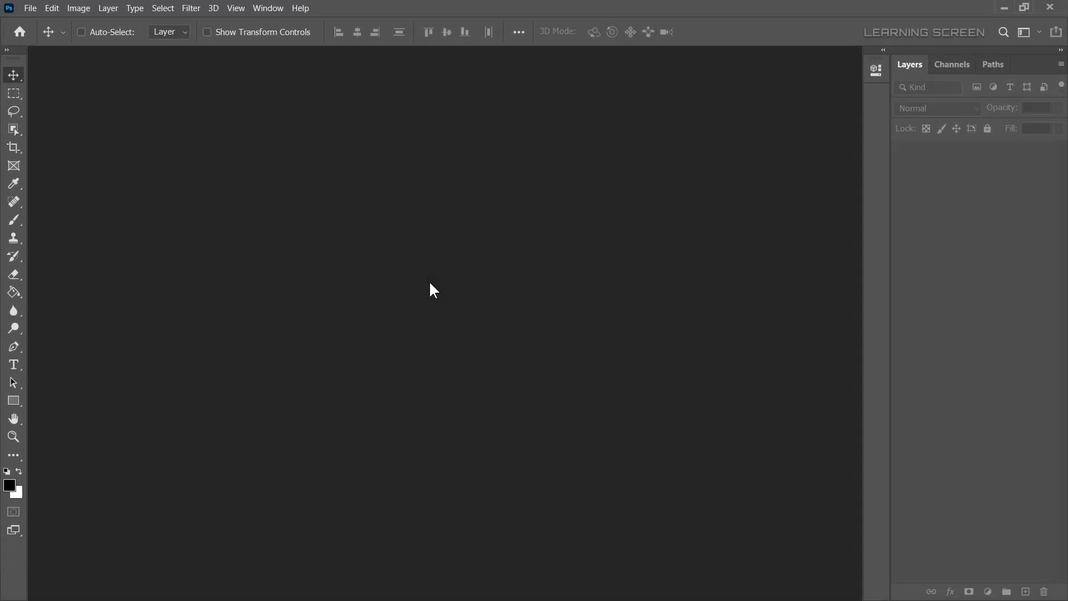
Open Blocks.jpg and Face.jpg from the Stock folder together as separate documents.
click(31, 8)
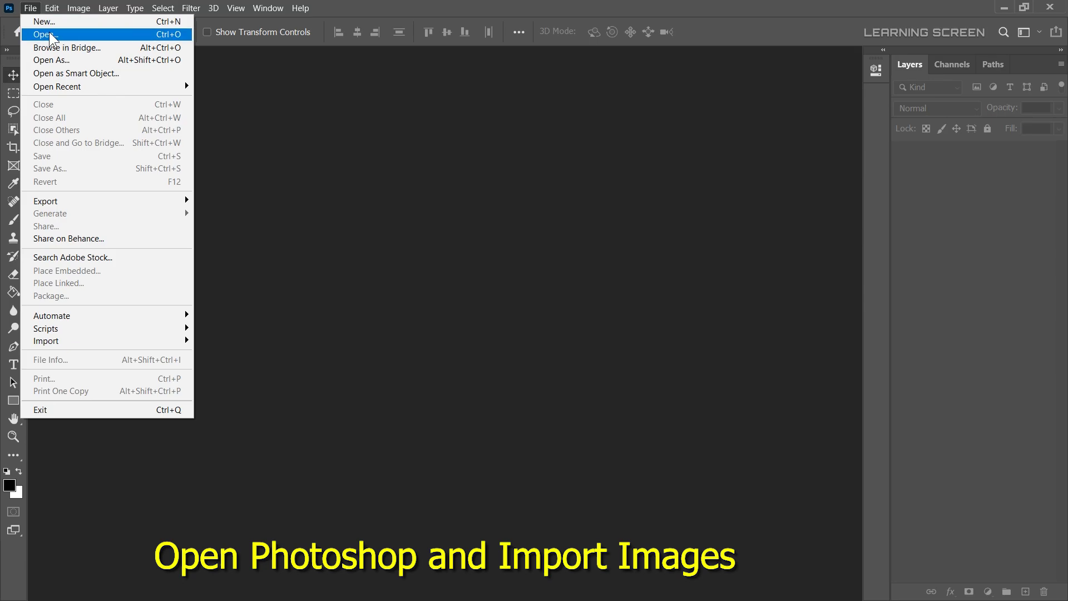
click(49, 34)
drag(508, 179, 180, 155)
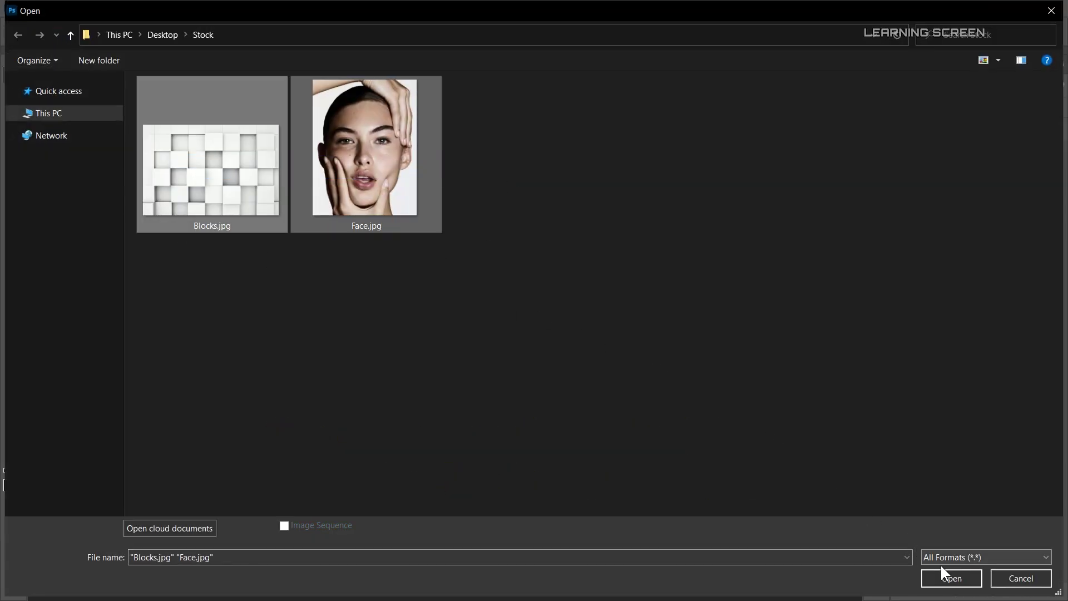
click(949, 577)
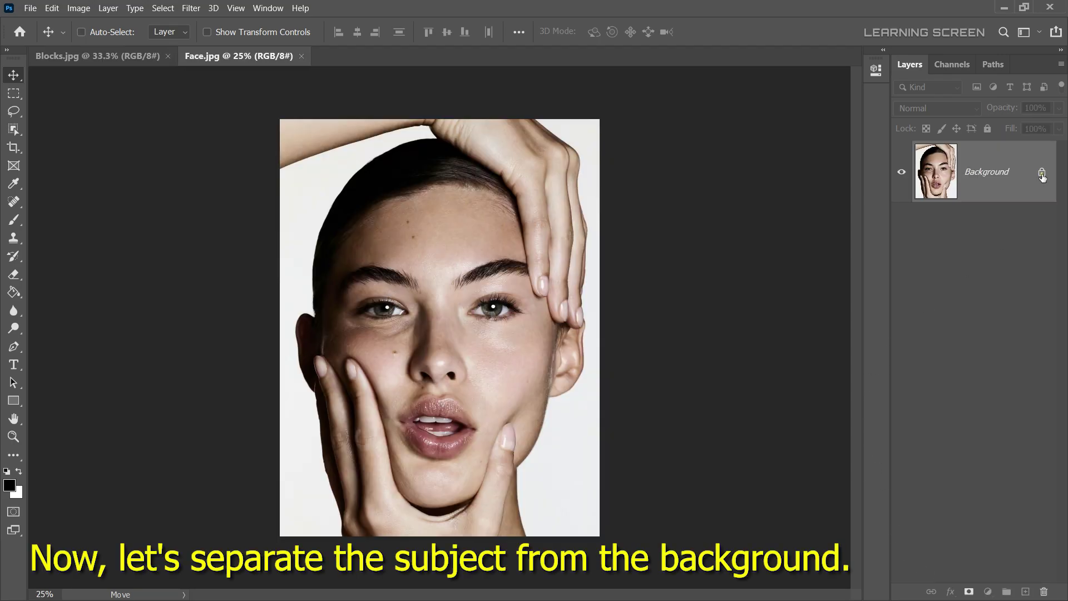
Unlock the face layer, quick-select the subject to mask out the white backdrop, and add an empty layer.
click(1045, 174)
click(14, 129)
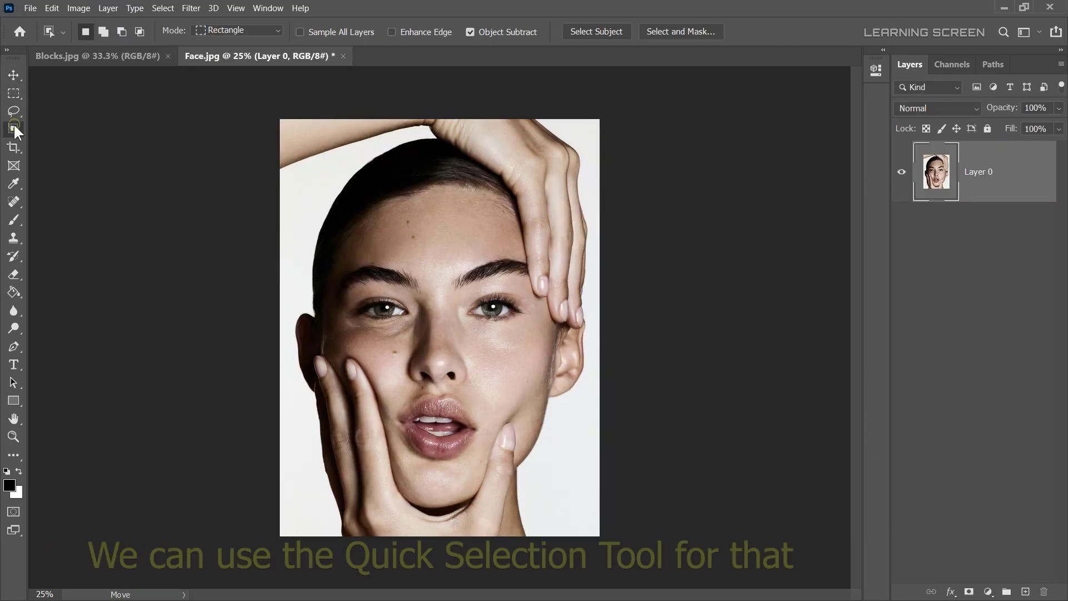
right_click(13, 129)
click(70, 133)
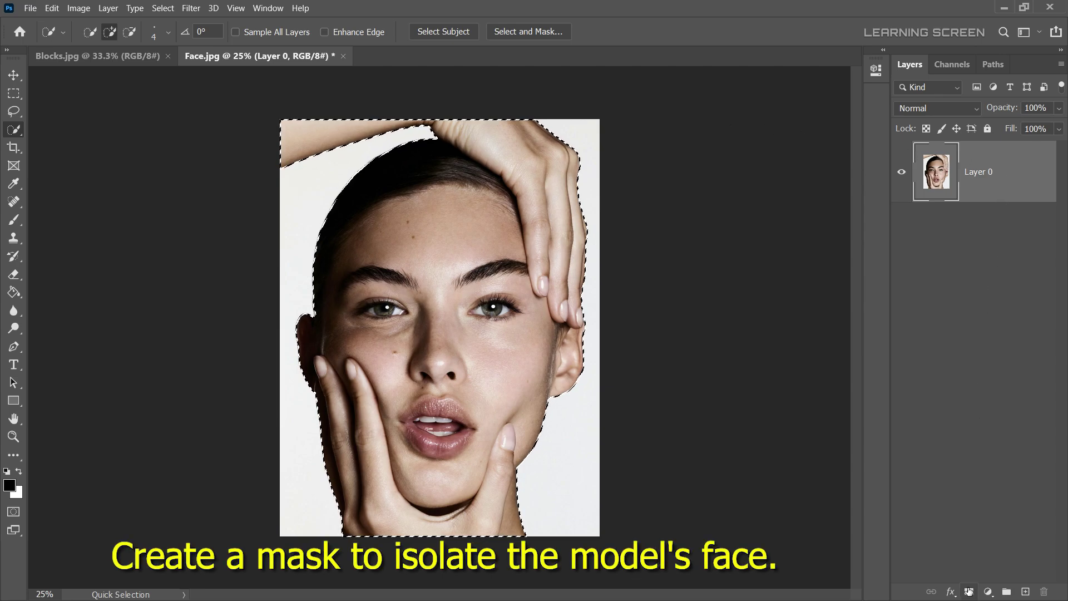
click(969, 592)
click(1026, 591)
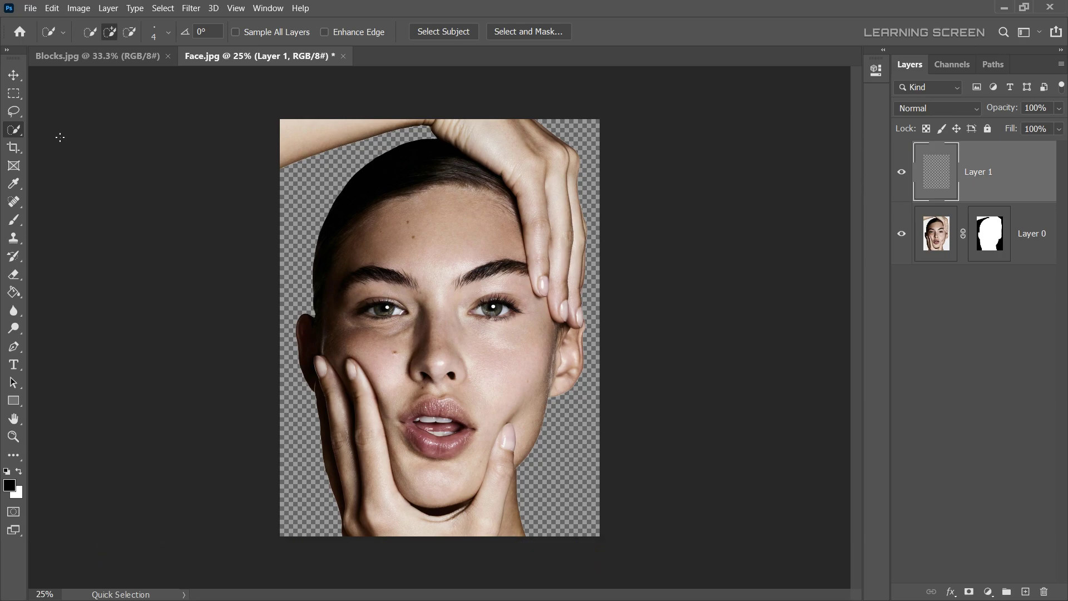
Fill Layer 1 with a #361a0d dark brown radial gradient and move it below the face.
drag(17, 292, 71, 292)
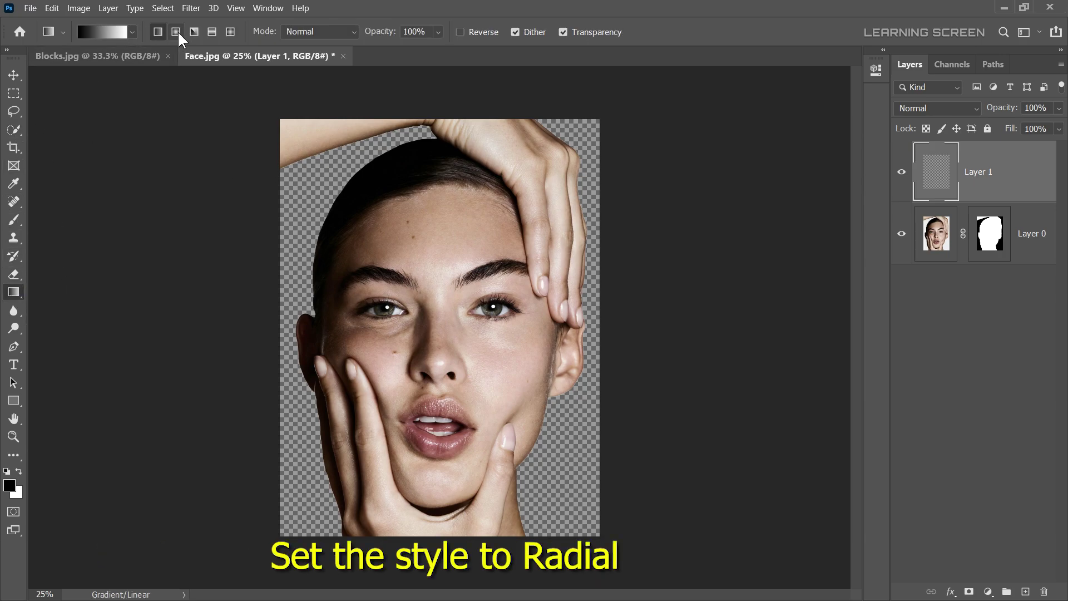
click(11, 486)
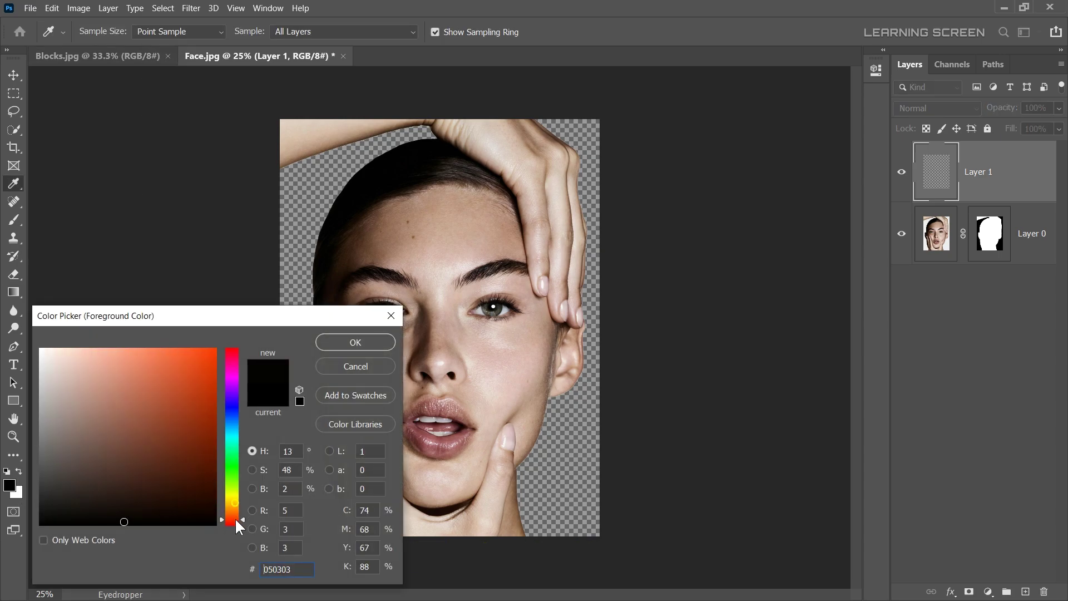
click(356, 343)
click(12, 485)
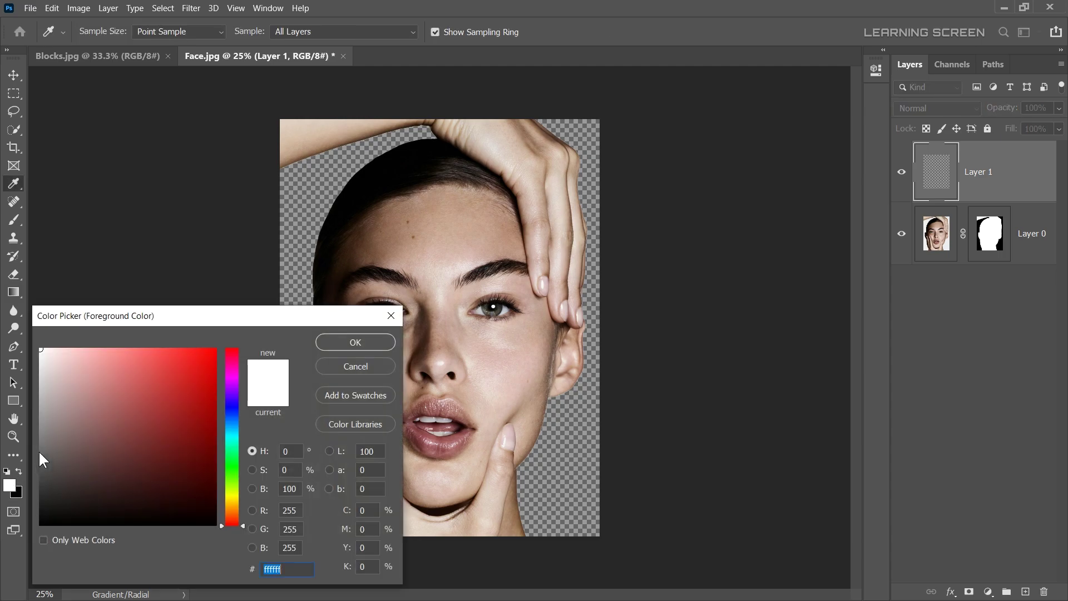
click(173, 486)
mouse_move(231, 520)
mouse_down()
mouse_move(231, 474)
mouse_move(233, 517)
mouse_up()
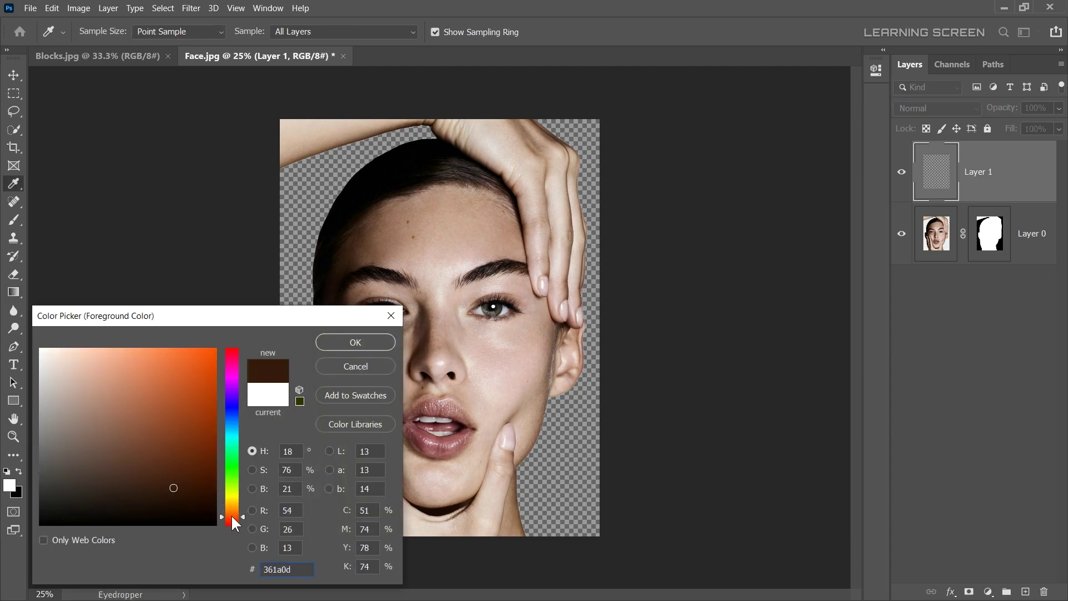
click(338, 342)
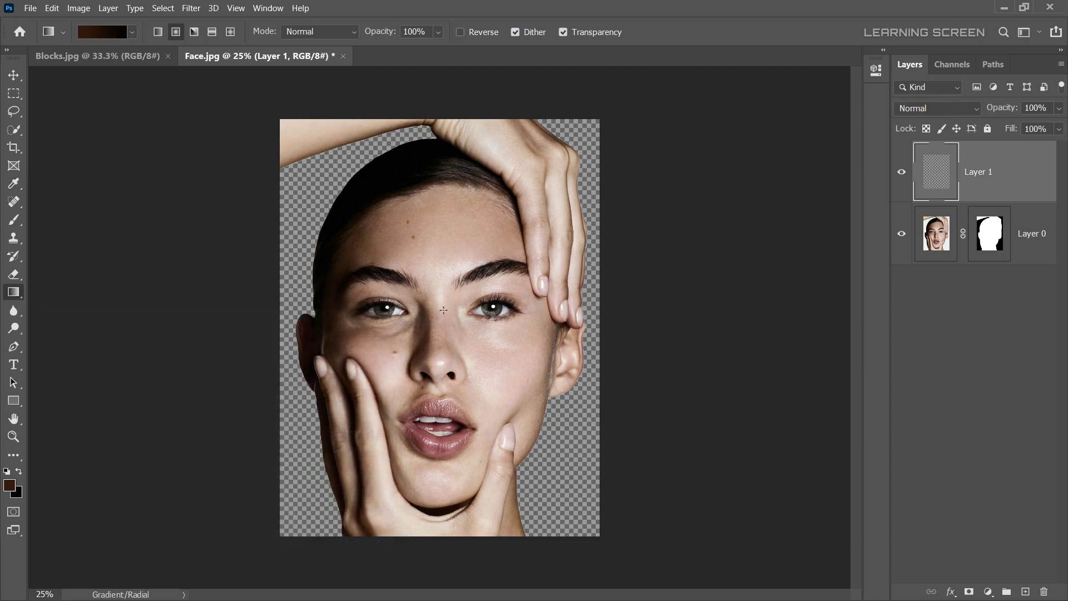
drag(719, 313, 737, 311)
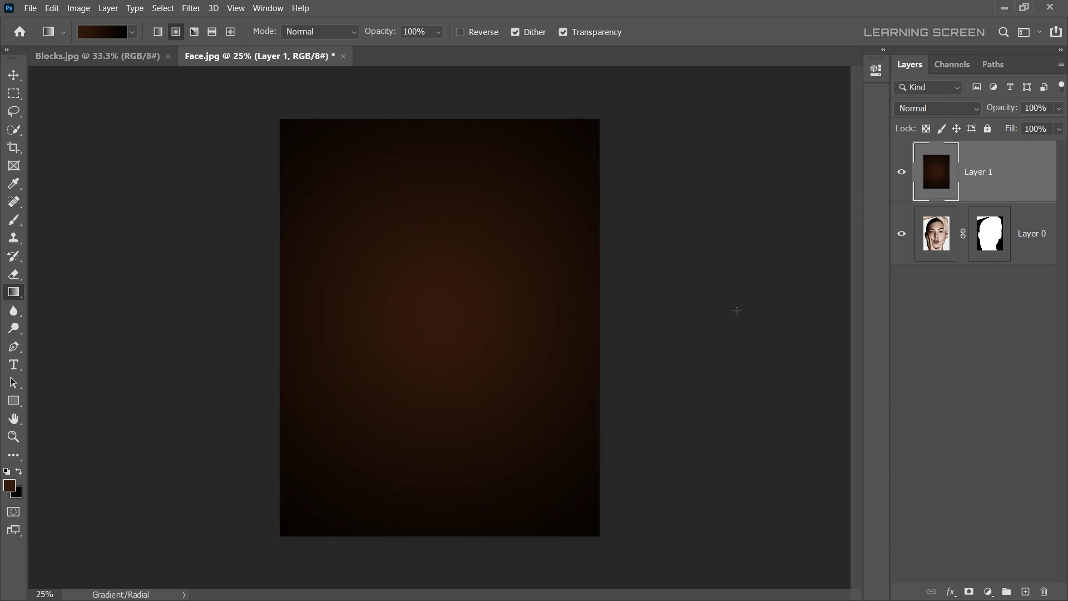
drag(938, 166, 940, 268)
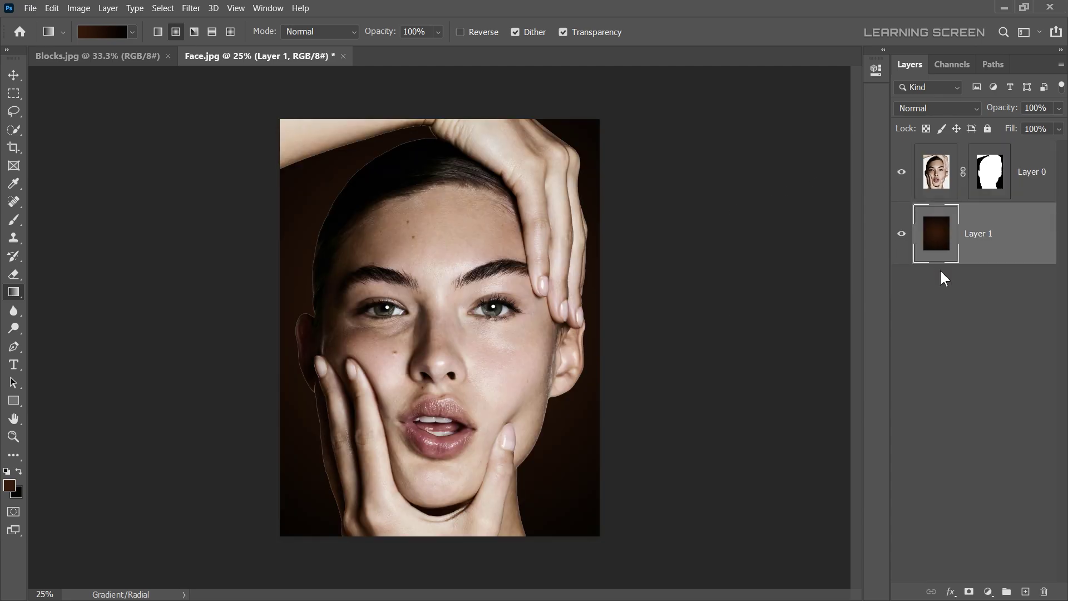
Drop the gradient layer under the face layer and target Layer 0's mask.
click(935, 175)
scroll(431, 177, up, 5)
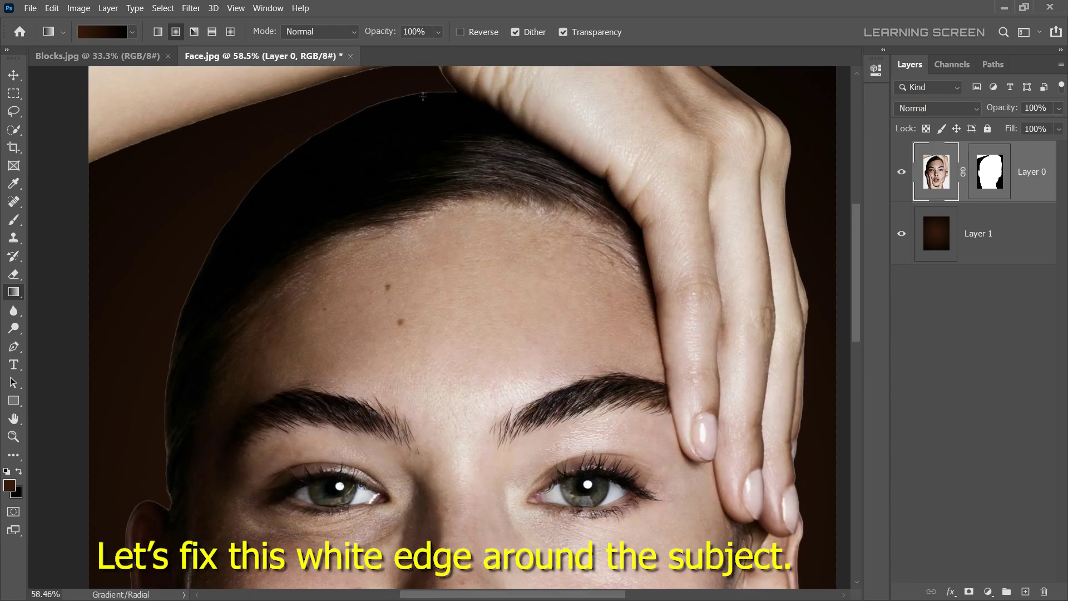
drag(402, 99, 378, 291)
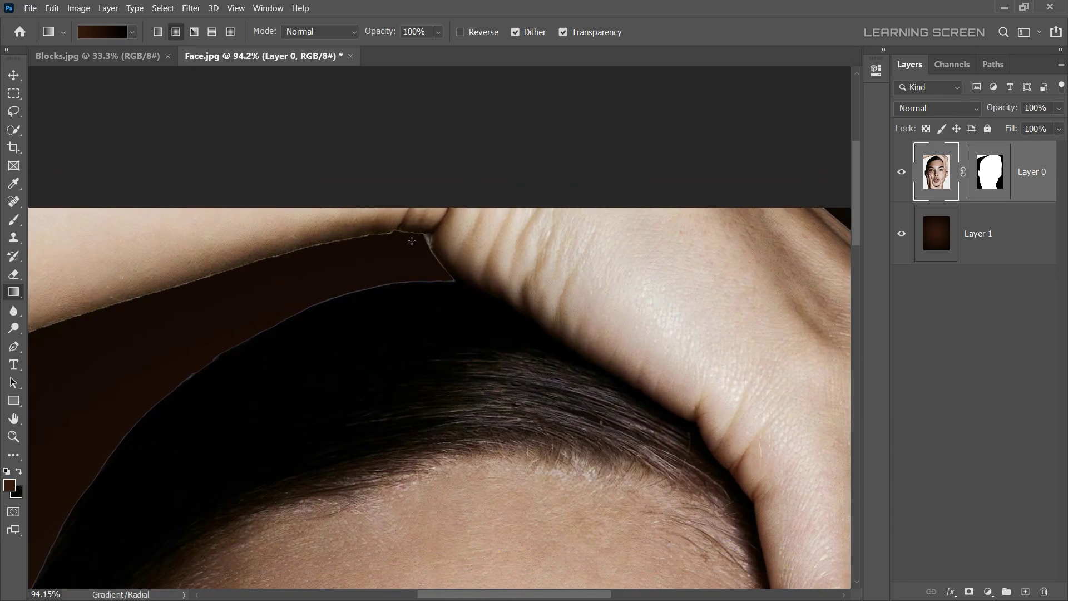
click(990, 170)
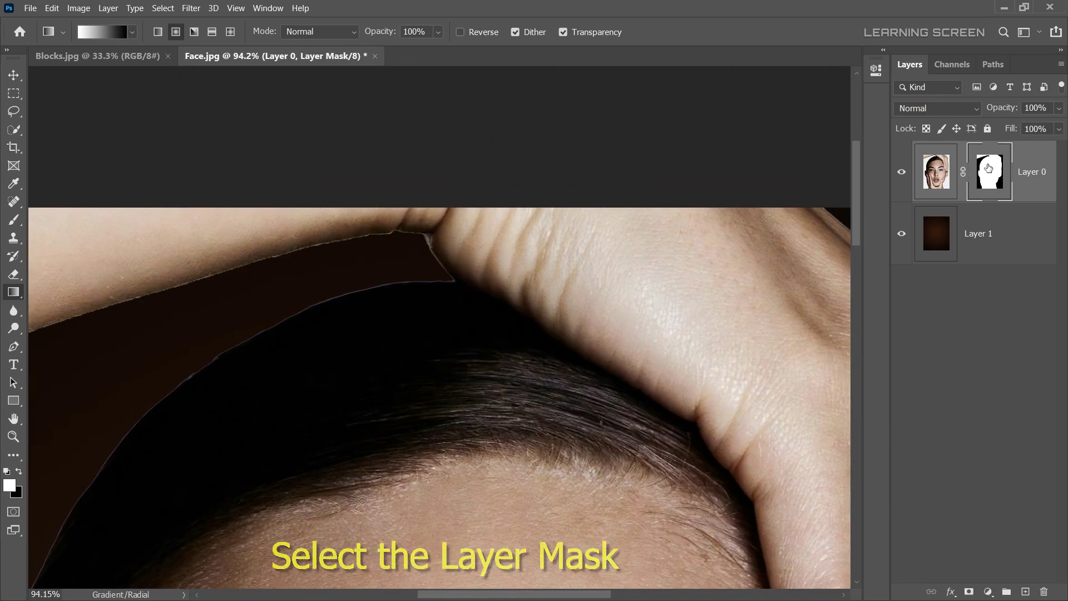
Apply a Minimum filter with 2.0 px radius to the mask, then fit the image on screen.
click(189, 8)
mouse_move(250, 271)
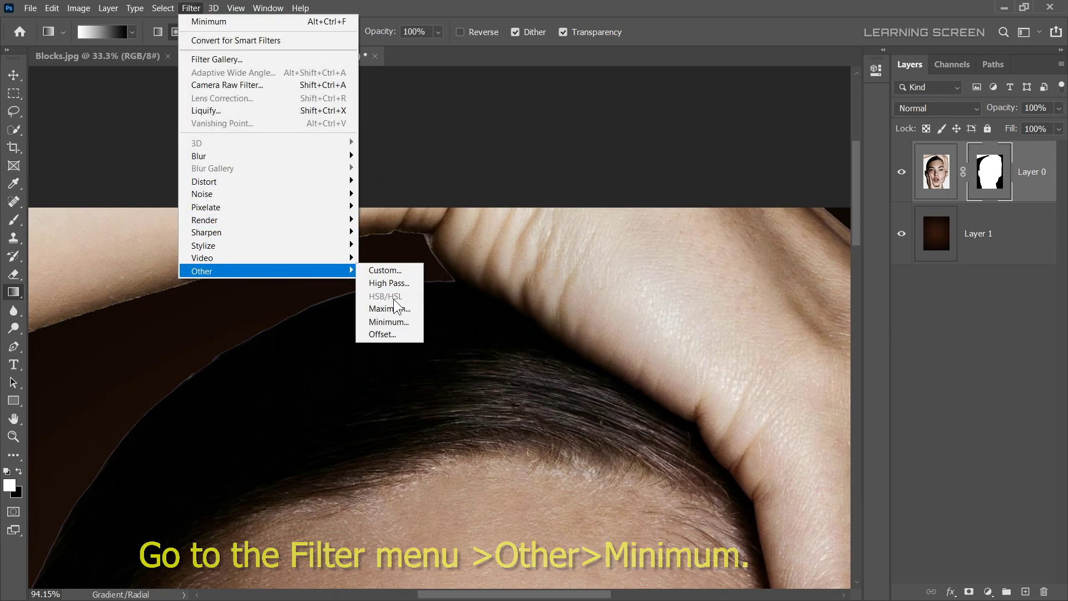
click(395, 321)
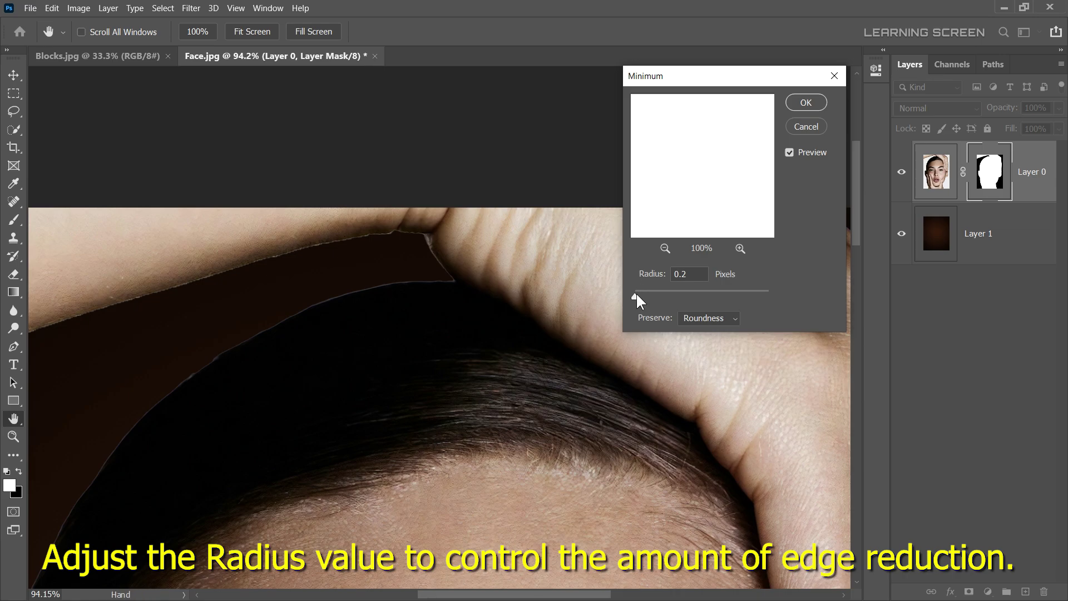
drag(636, 293, 649, 295)
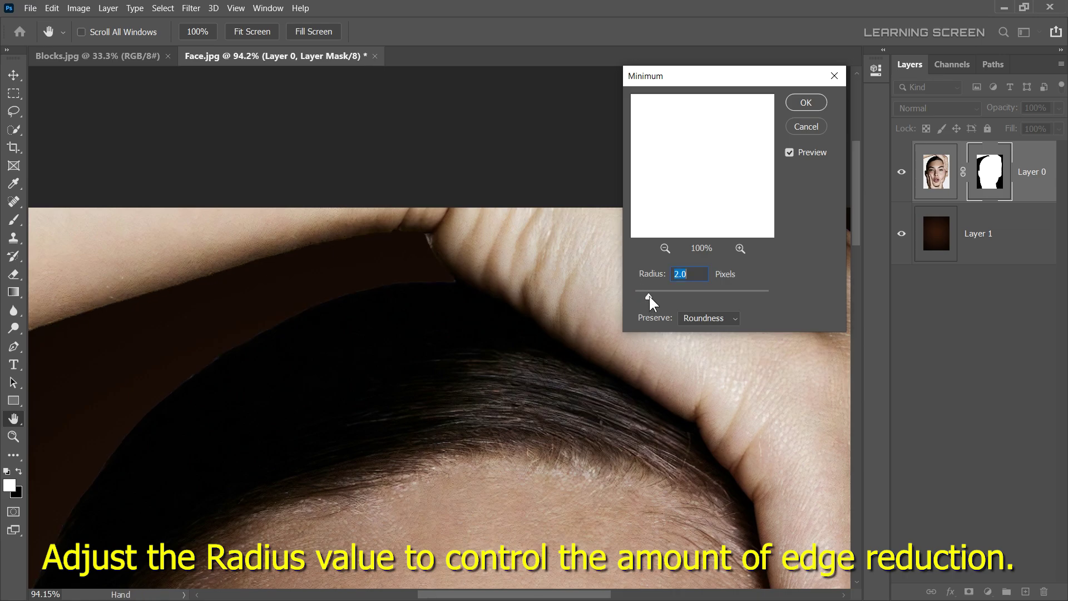
click(805, 104)
key(ctrl+0)
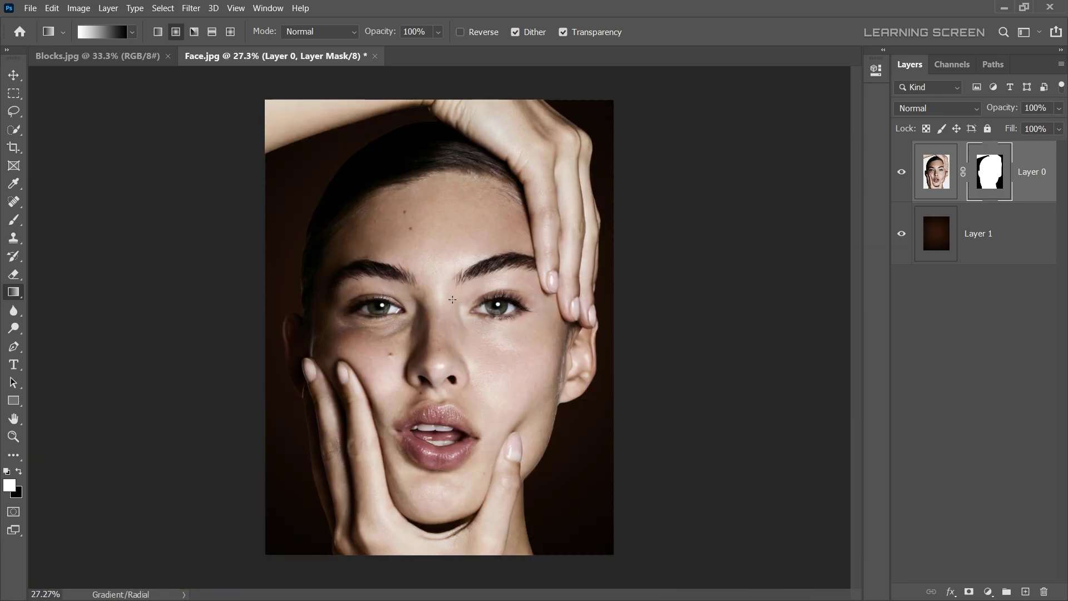
Copy the whole Blocks image and paste it into the Face document.
click(12, 70)
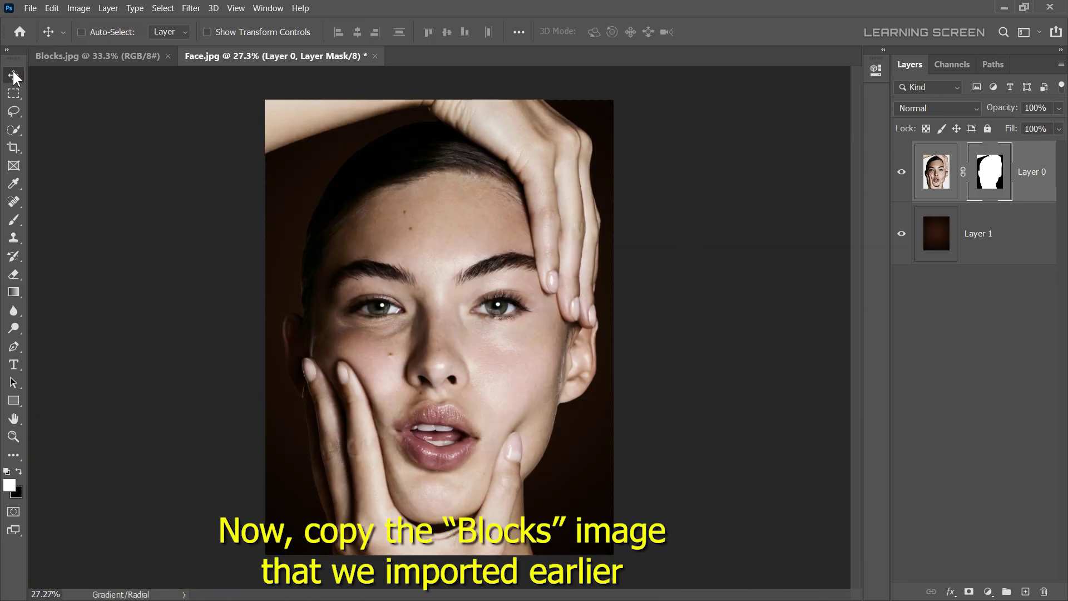
click(95, 55)
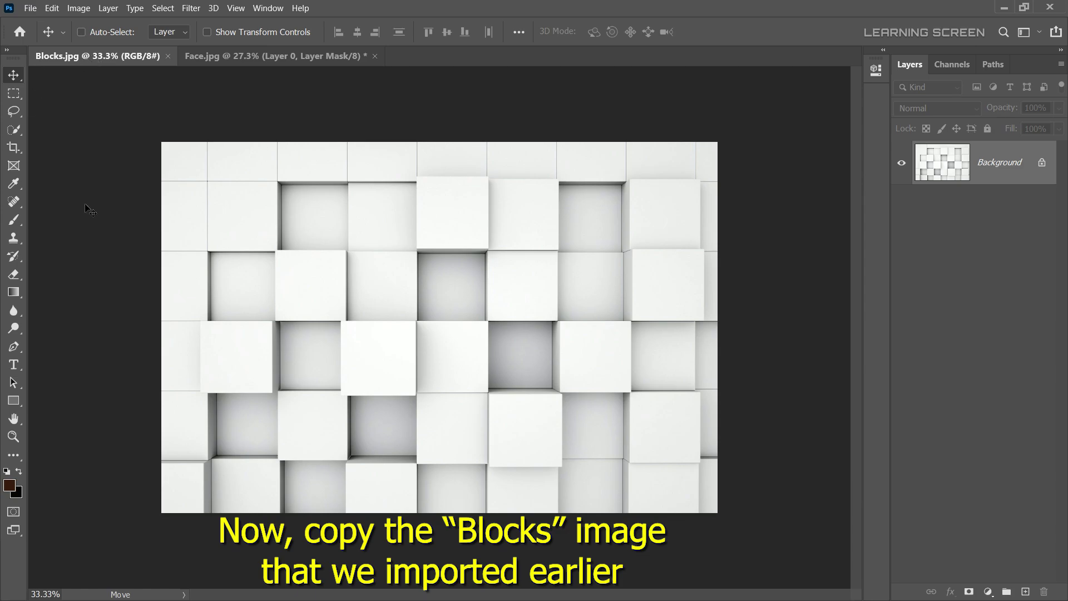
key(ctrl+a)
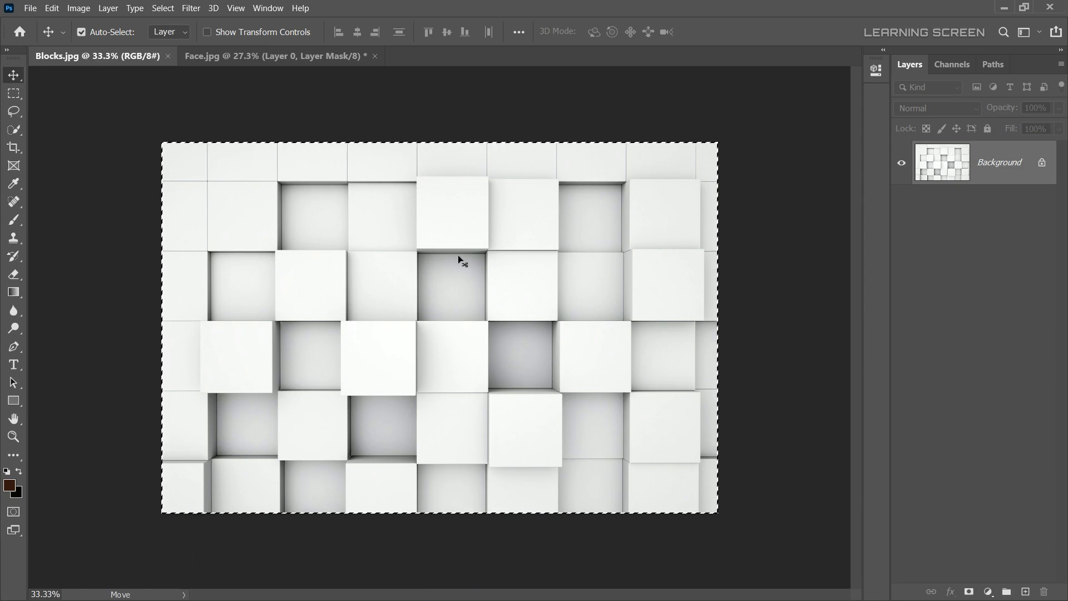
drag(259, 229, 374, 276)
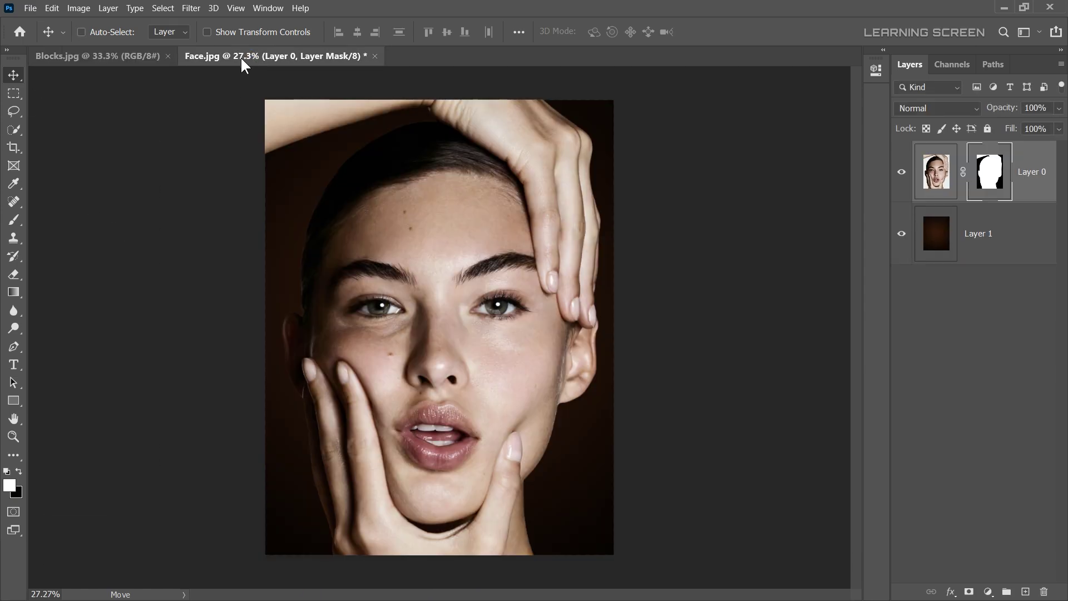
key(ctrl+v)
Scale the pasted blocks layer to about 119.8% and position it over the face.
key(ctrl+t)
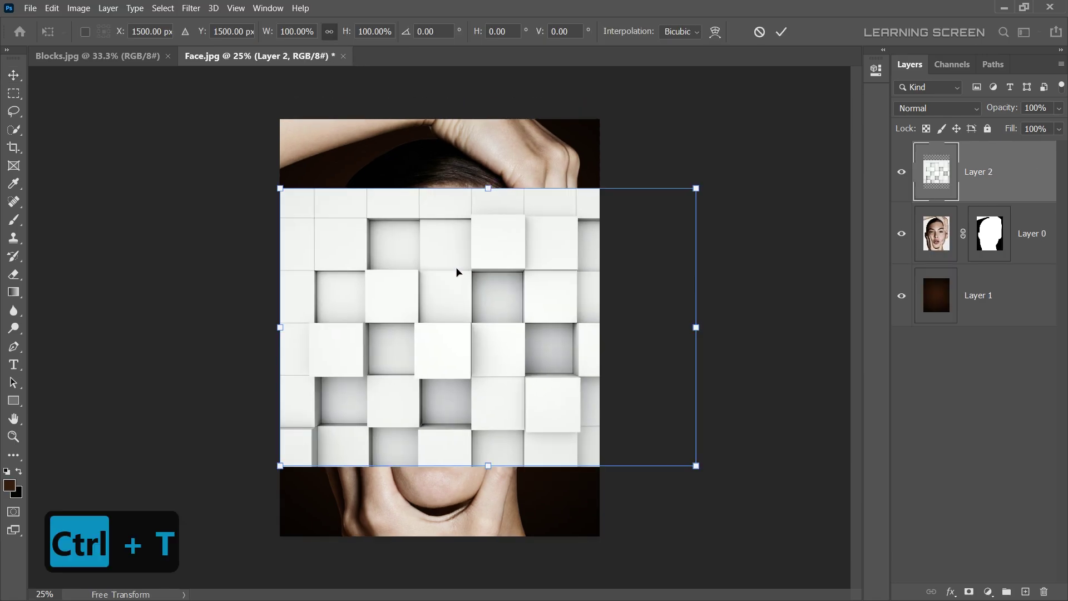
drag(456, 273, 410, 280)
mouse_move(642, 190)
mouse_down()
mouse_move(685, 162)
mouse_move(697, 167)
mouse_up()
drag(655, 239, 645, 244)
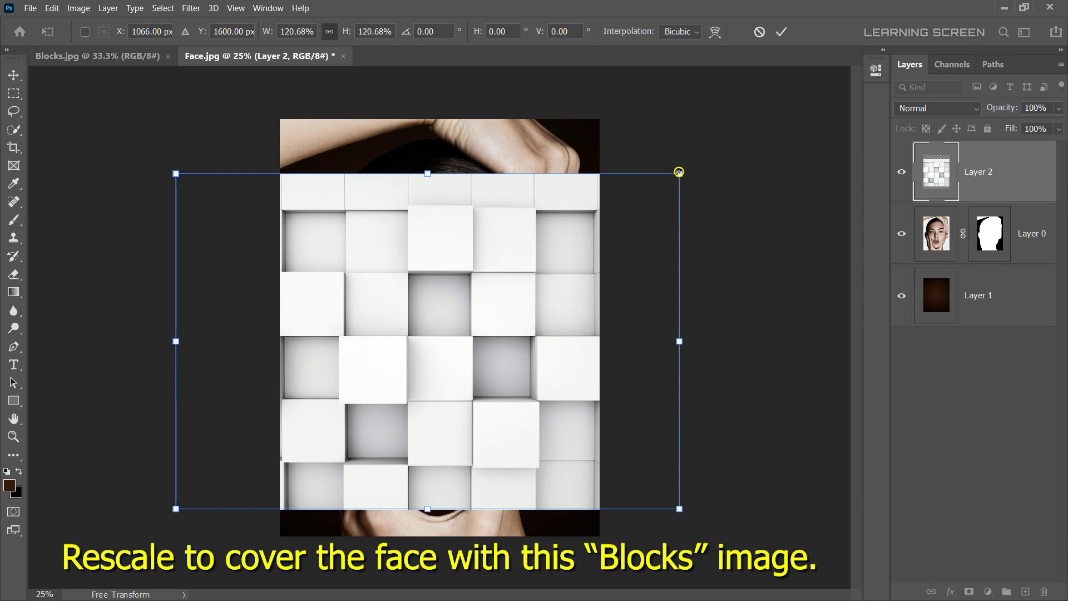
drag(680, 173, 676, 176)
key(Return)
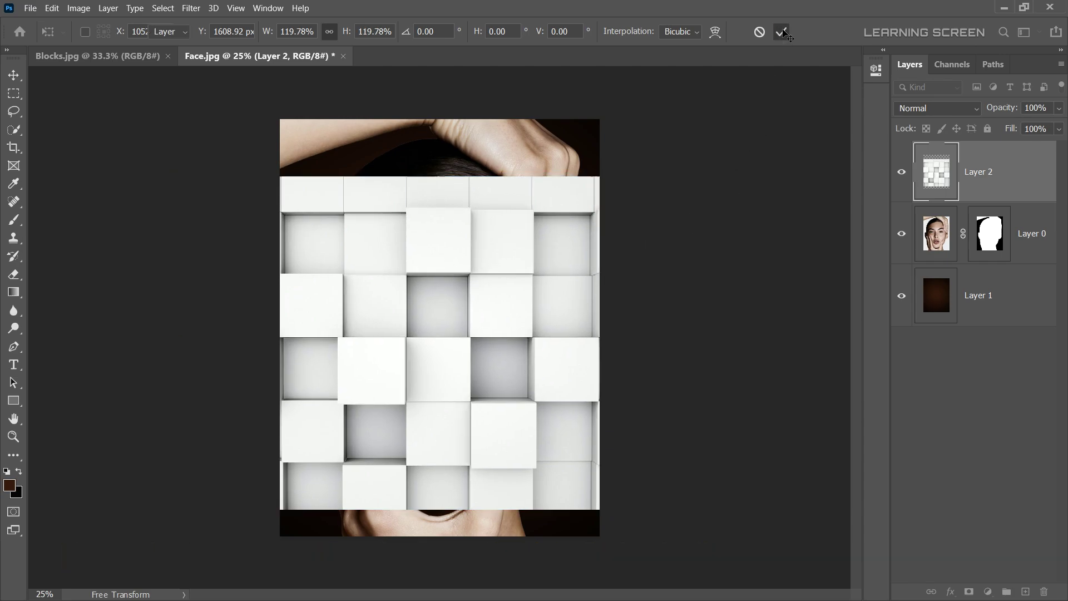
click(932, 107)
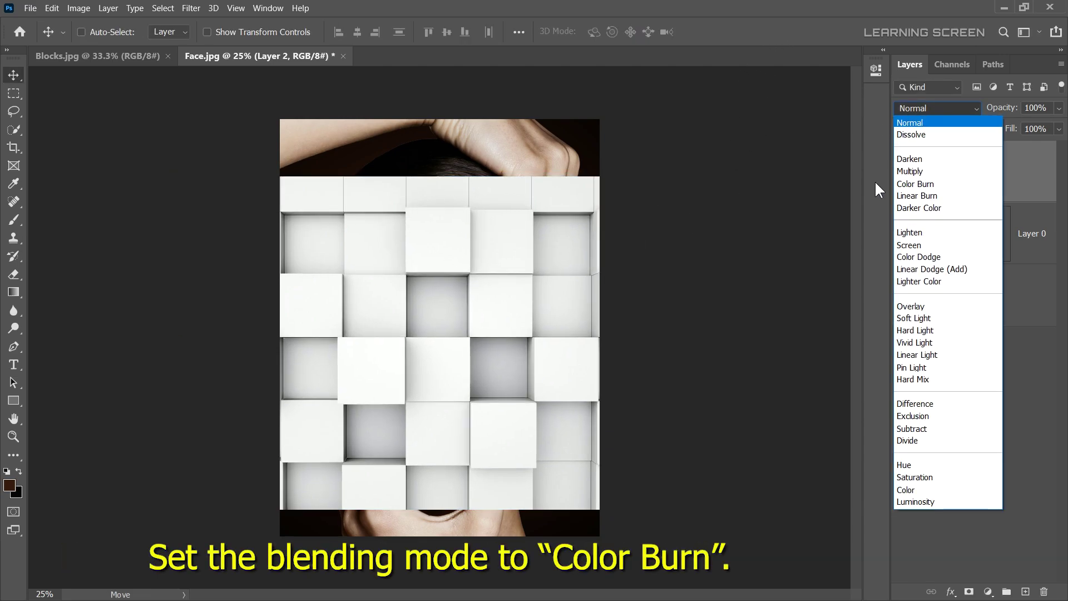
Set Layer 2 to Color Burn and add a Multiply-blended duplicate above it.
click(934, 184)
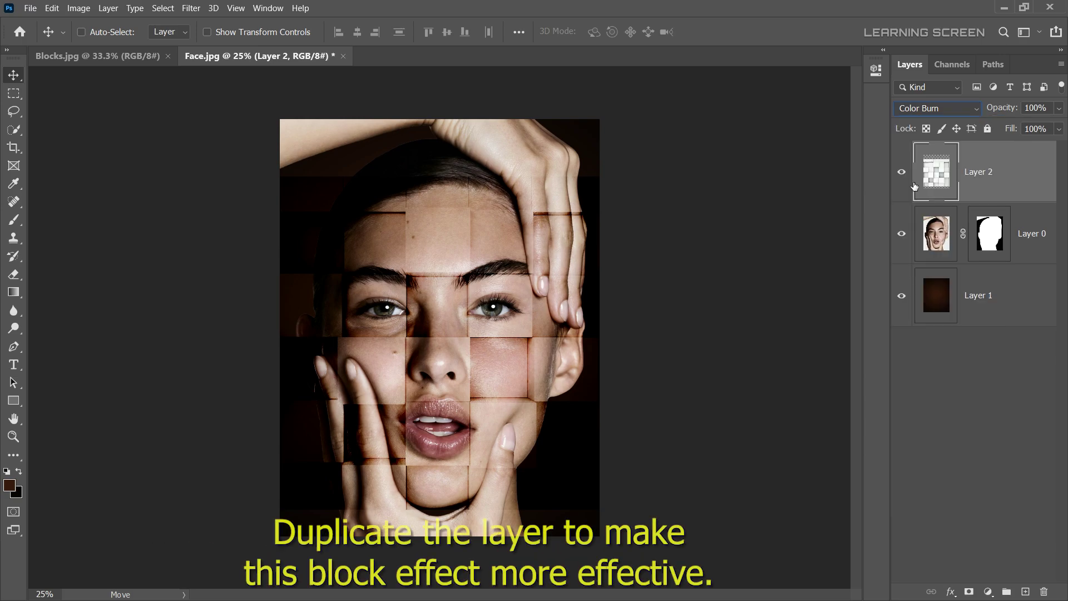
right_click(1018, 172)
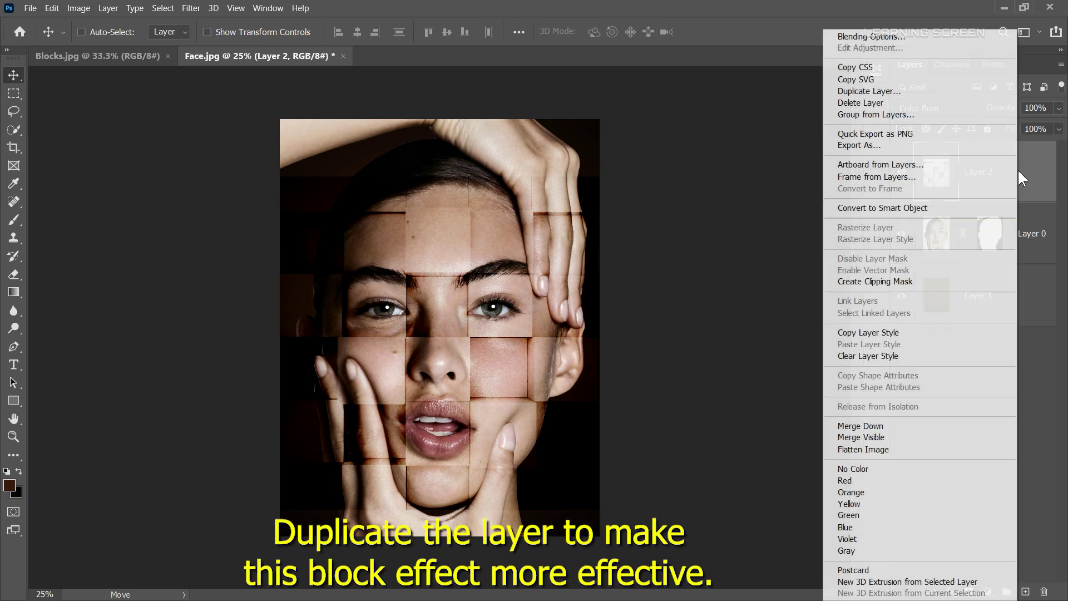
click(852, 91)
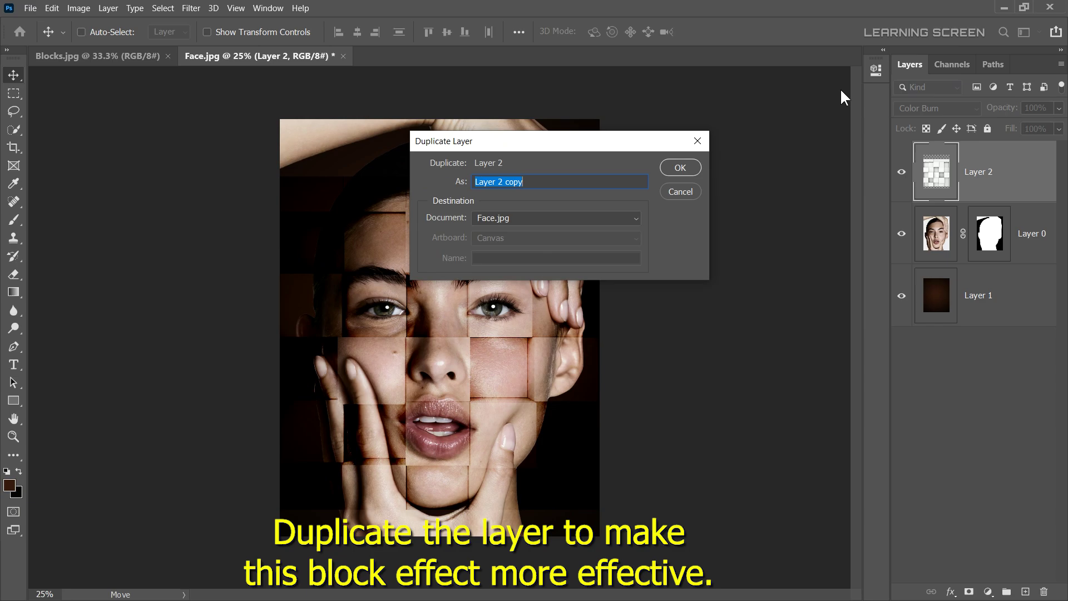
click(681, 168)
click(924, 109)
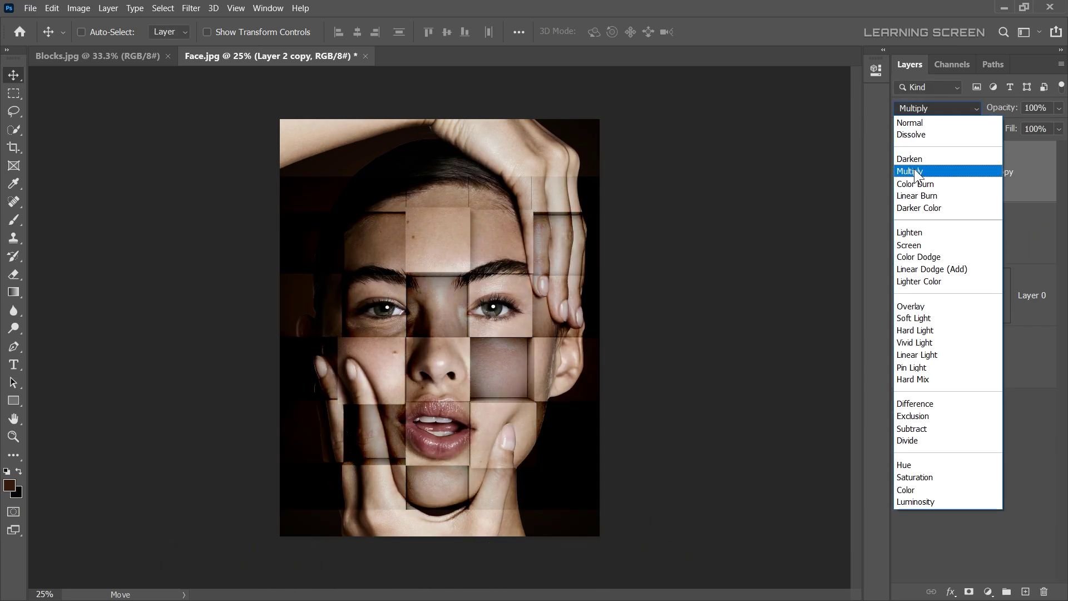
click(913, 170)
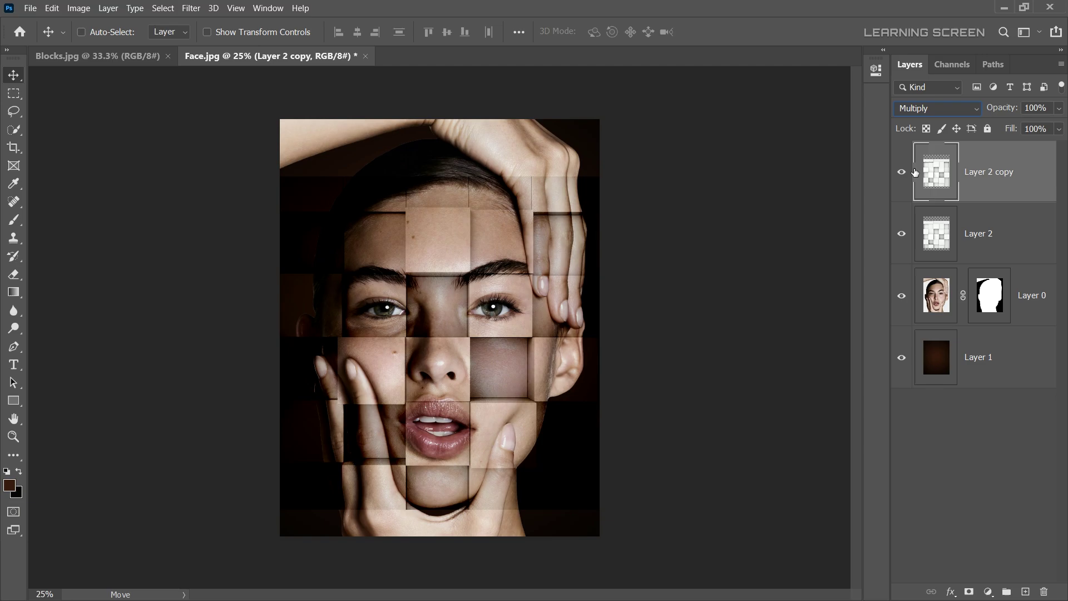
Group Layer 2 and Layer 2 copy into a group named Blocks.
ctrl+click(1023, 248)
right_click(1024, 248)
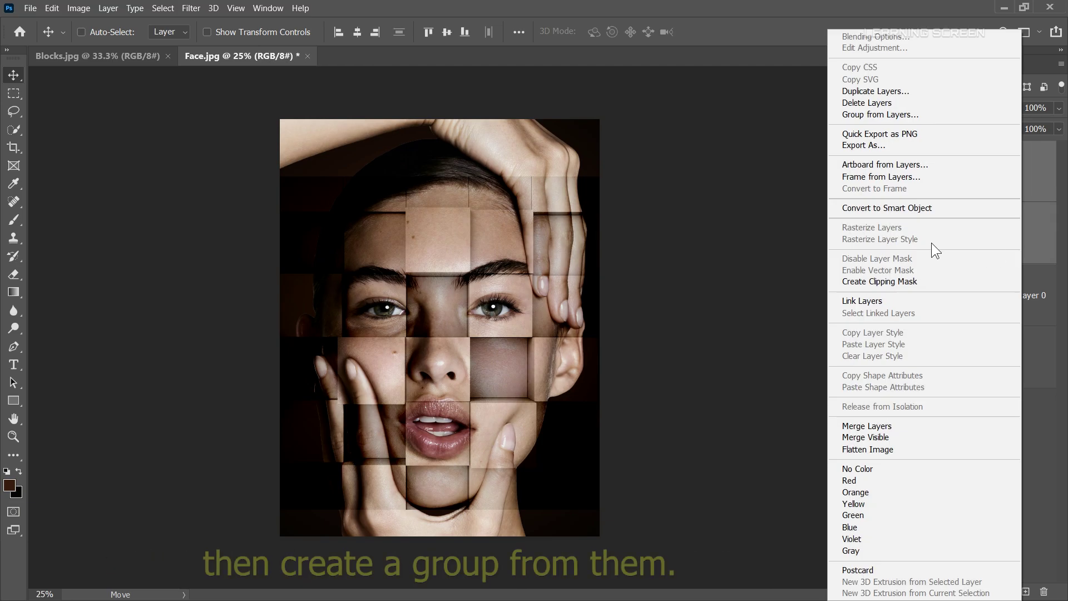
click(863, 115)
text(B)
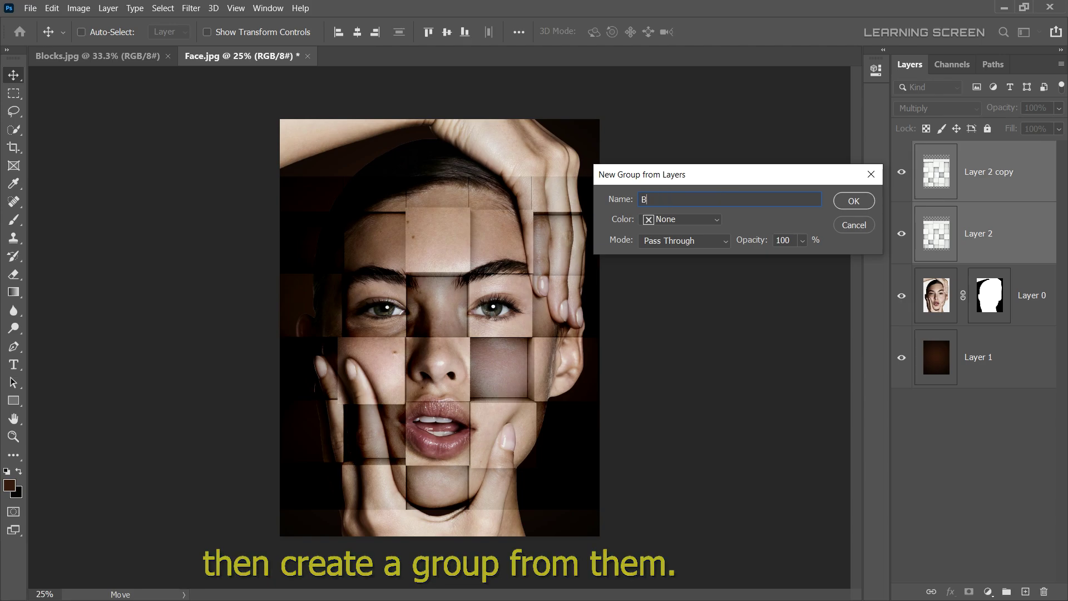
text(locks)
key(Return)
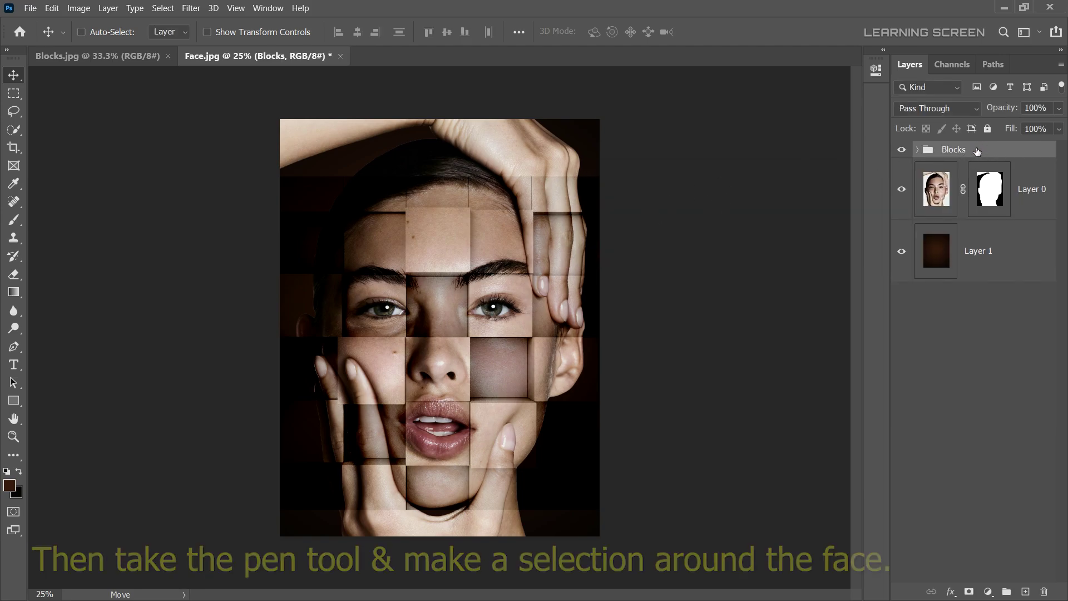
Start a Pen path around the face with anchors up the jaw toward the ear.
click(14, 348)
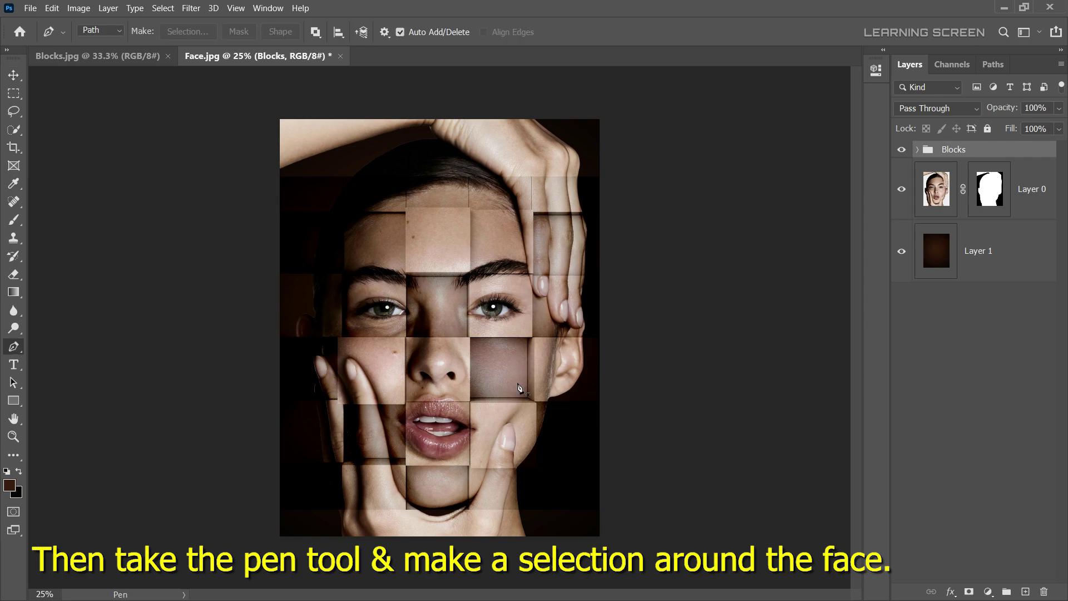
scroll(519, 387, up, 8)
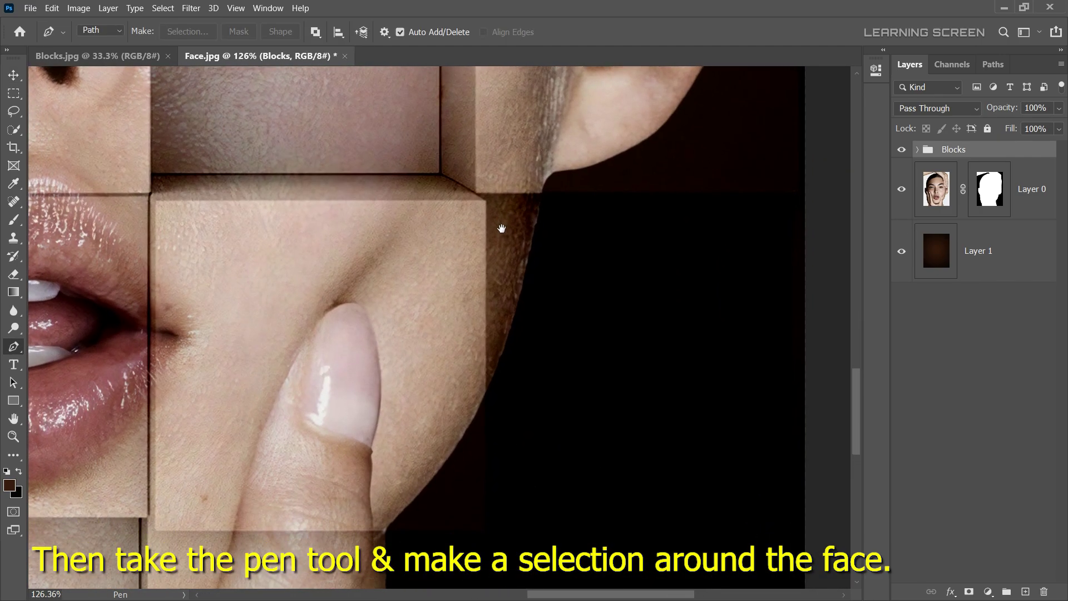
scroll(522, 253, up, 3)
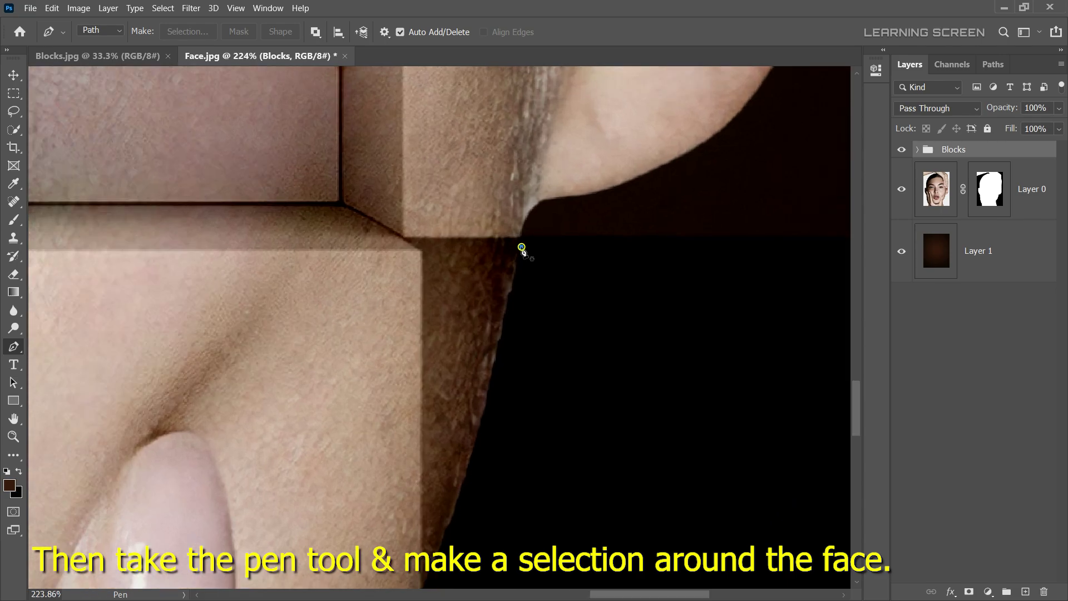
click(556, 94)
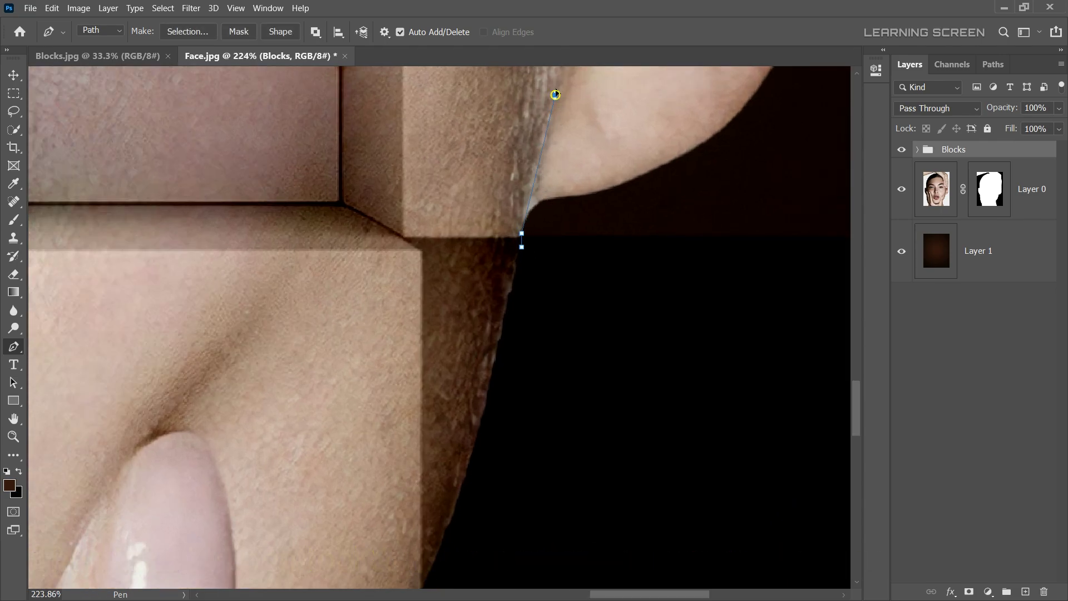
scroll(562, 71, down, 3)
scroll(562, 71, down, 2)
scroll(538, 218, up, 5)
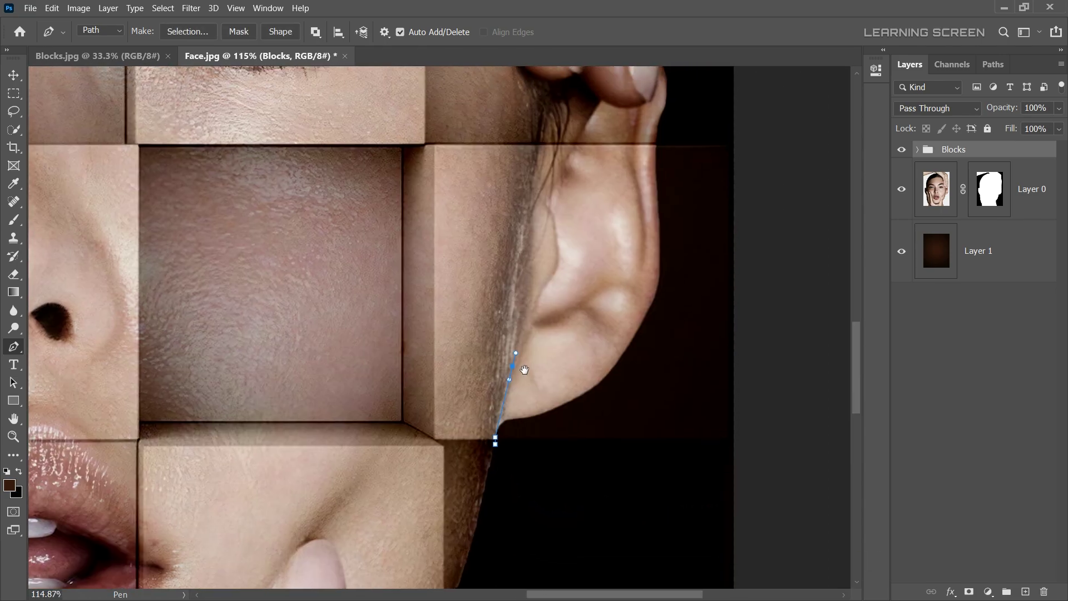
scroll(537, 218, up, 1)
scroll(547, 118, up, 5)
drag(495, 247, 493, 228)
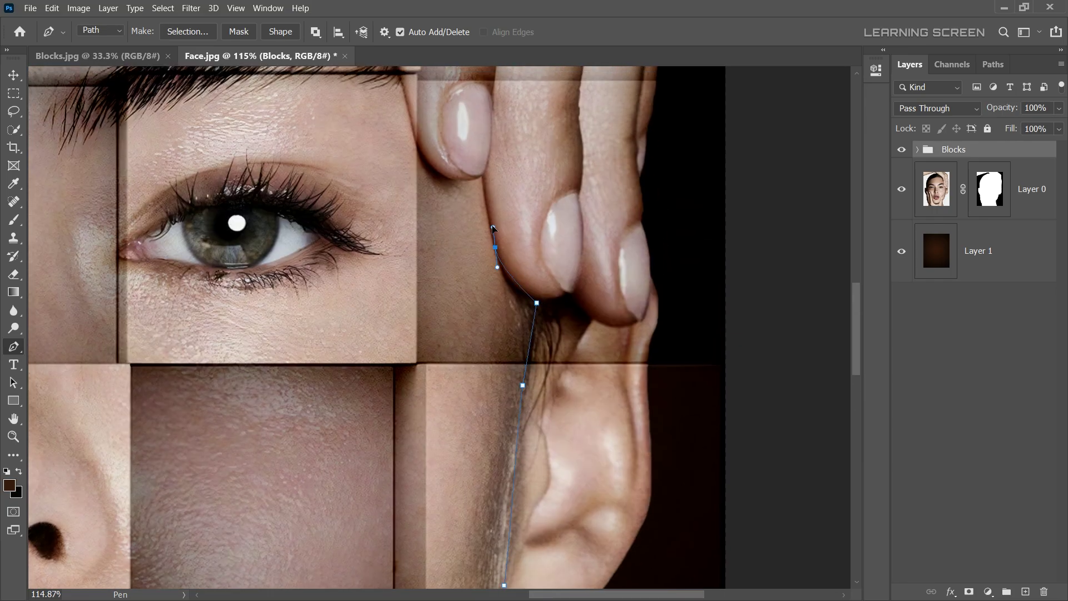
scroll(410, 121, up, 7)
scroll(410, 121, up, 4)
scroll(411, 121, left, 6)
key(ctrl+z)
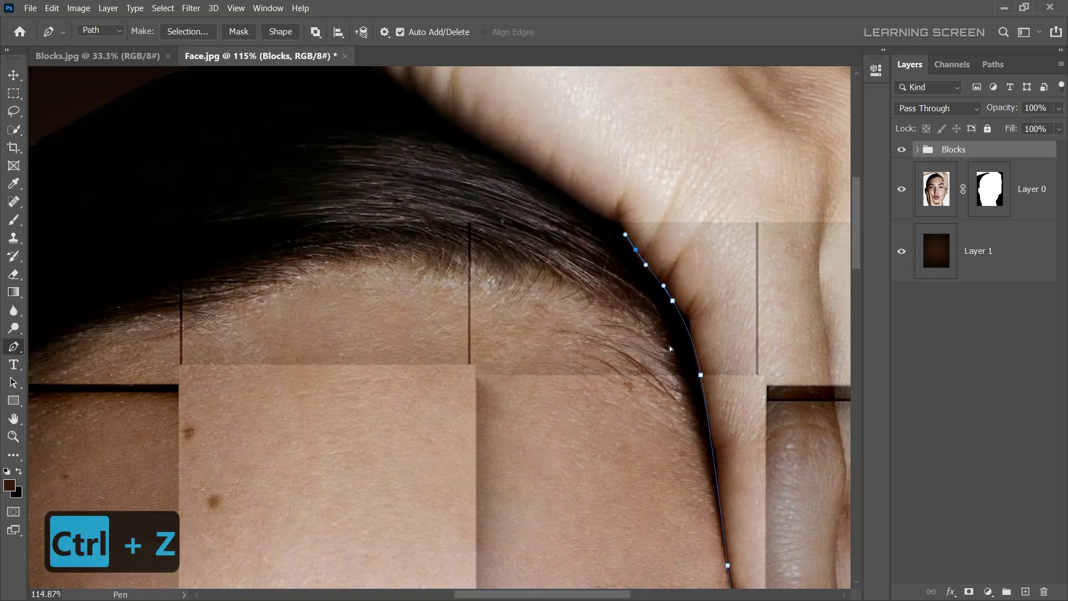
Curve the path along the hairline, both fingertips and chin, closing it by the ear.
drag(410, 251, 353, 250)
scroll(228, 281, right, 10)
scroll(150, 361, down, 8)
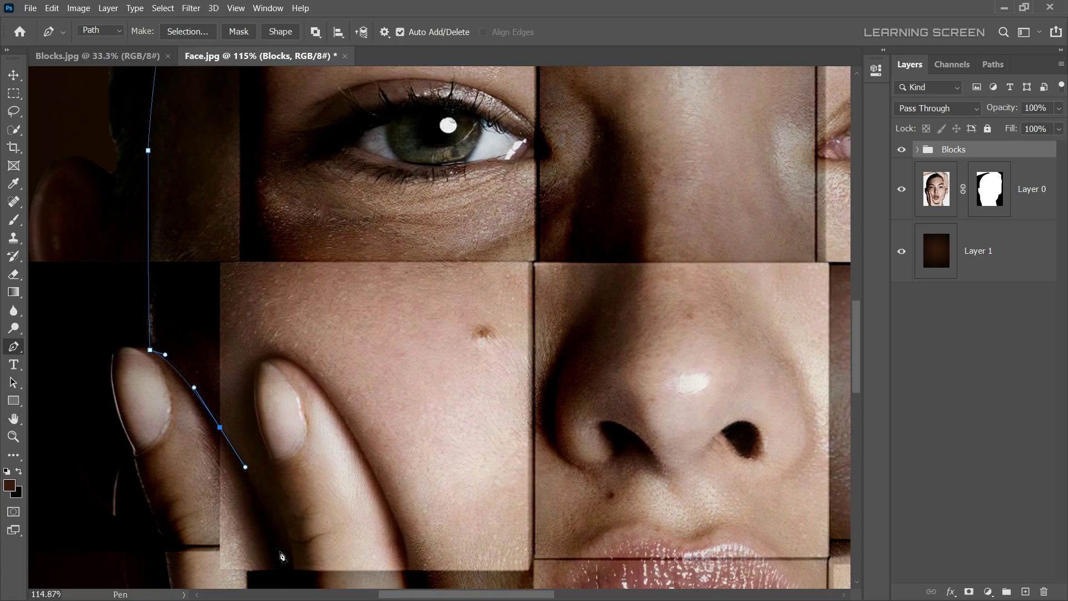
scroll(282, 557, down, 5)
scroll(261, 222, up, 4)
scroll(262, 222, up, 4)
drag(235, 213, 287, 255)
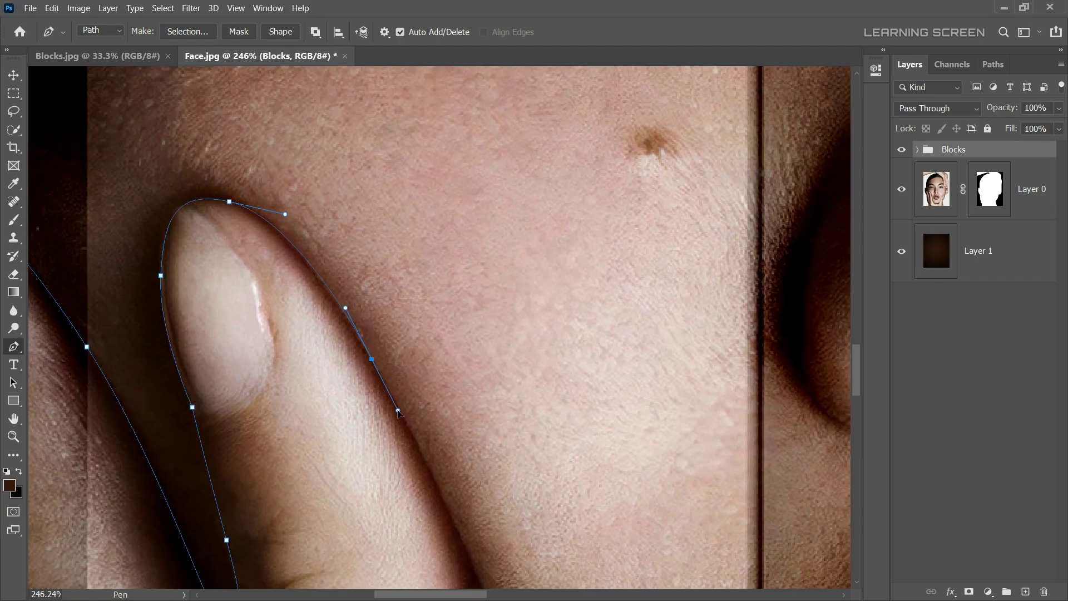
scroll(399, 413, down, 3)
scroll(398, 413, down, 5)
scroll(398, 413, down, 2)
drag(398, 479, 432, 501)
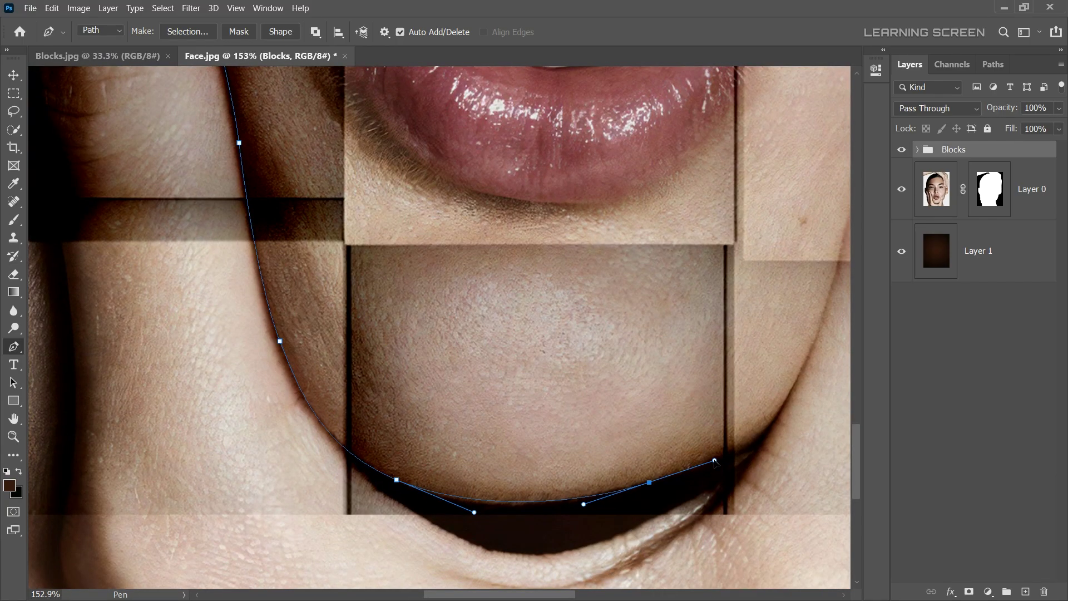
scroll(715, 462, up, 5)
scroll(668, 334, right, 5)
drag(567, 274, 591, 247)
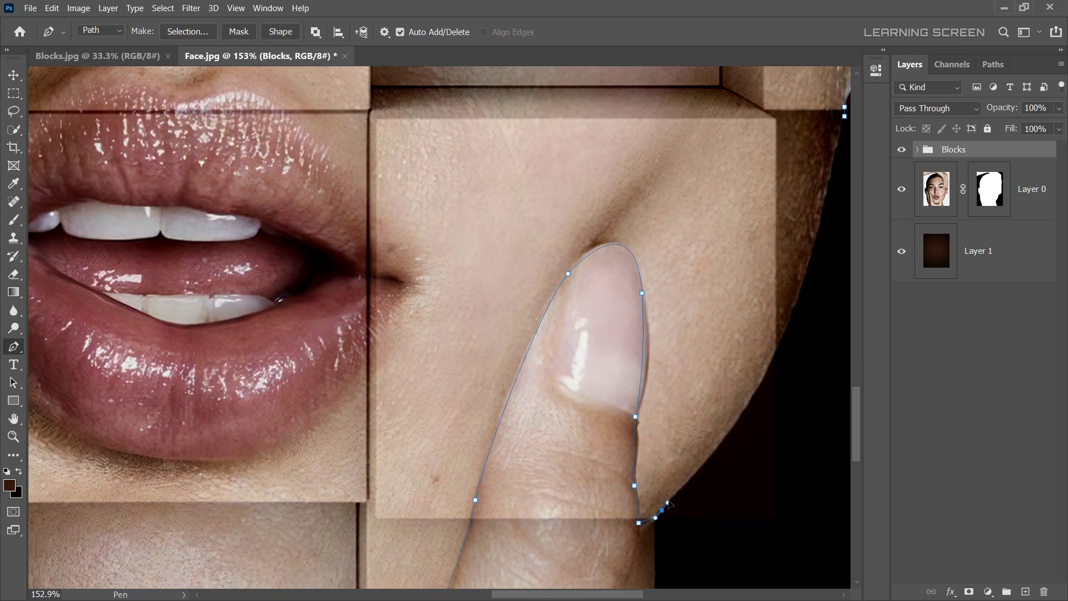
click(775, 346)
scroll(615, 270, up, 5)
scroll(615, 270, right, 5)
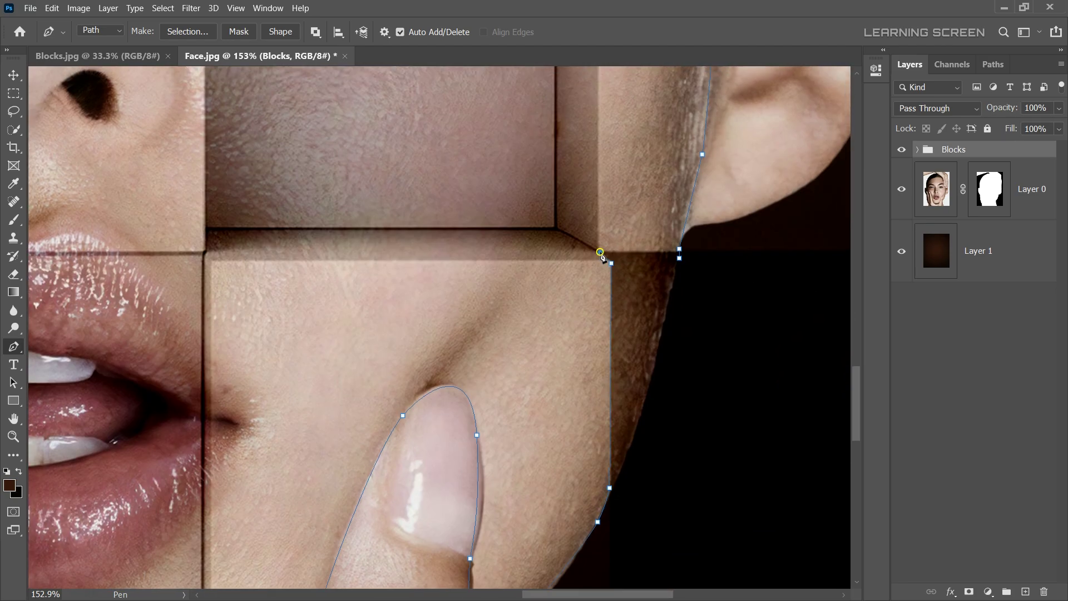
click(679, 259)
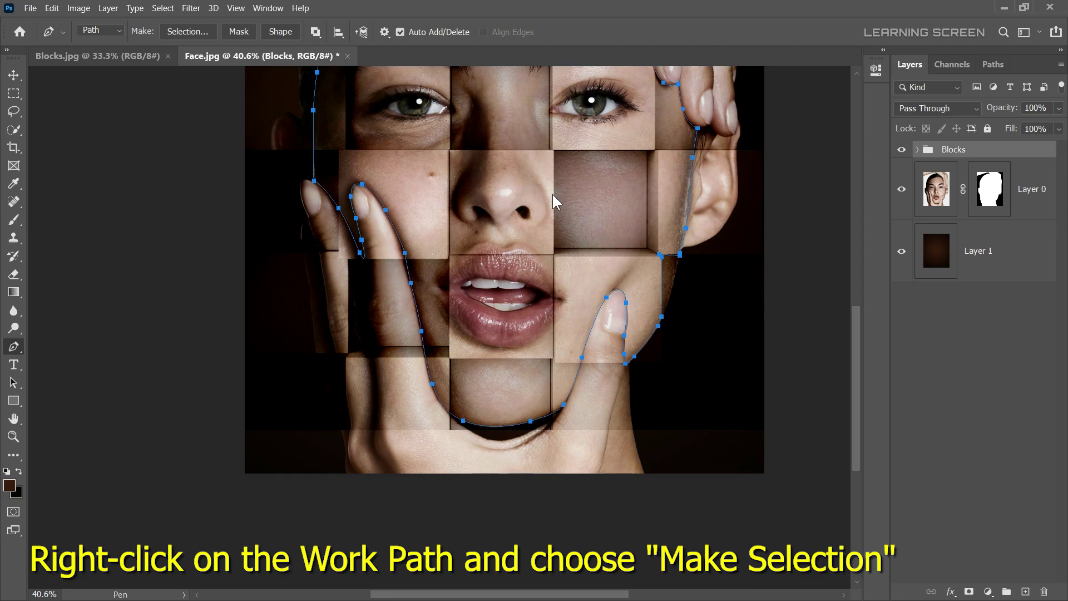
Turn the face path into an unfeathered selection and mask the Blocks group with it.
right_click(554, 196)
click(600, 255)
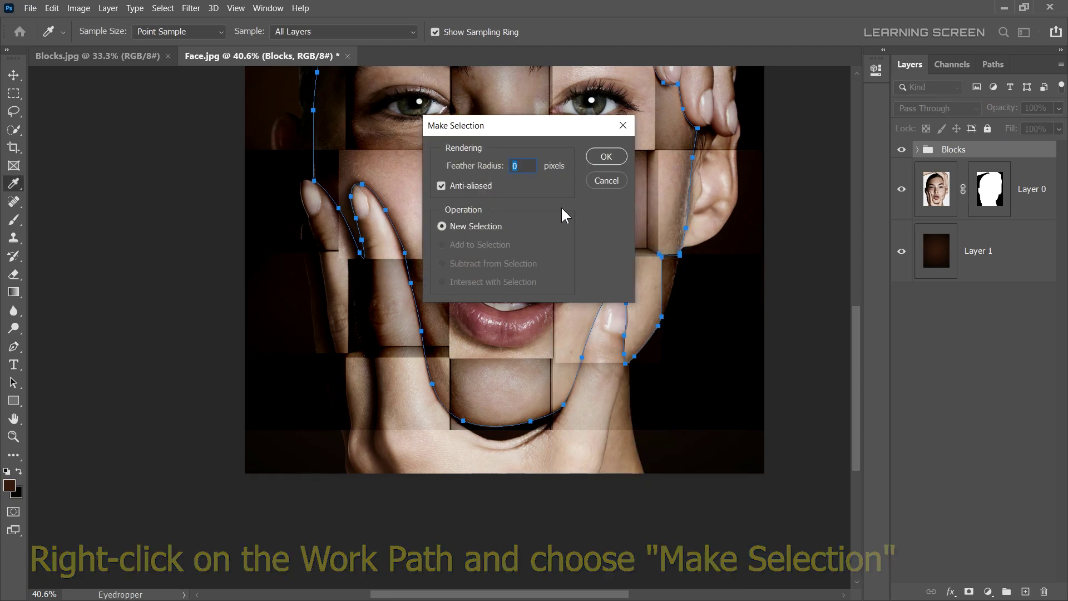
key(Return)
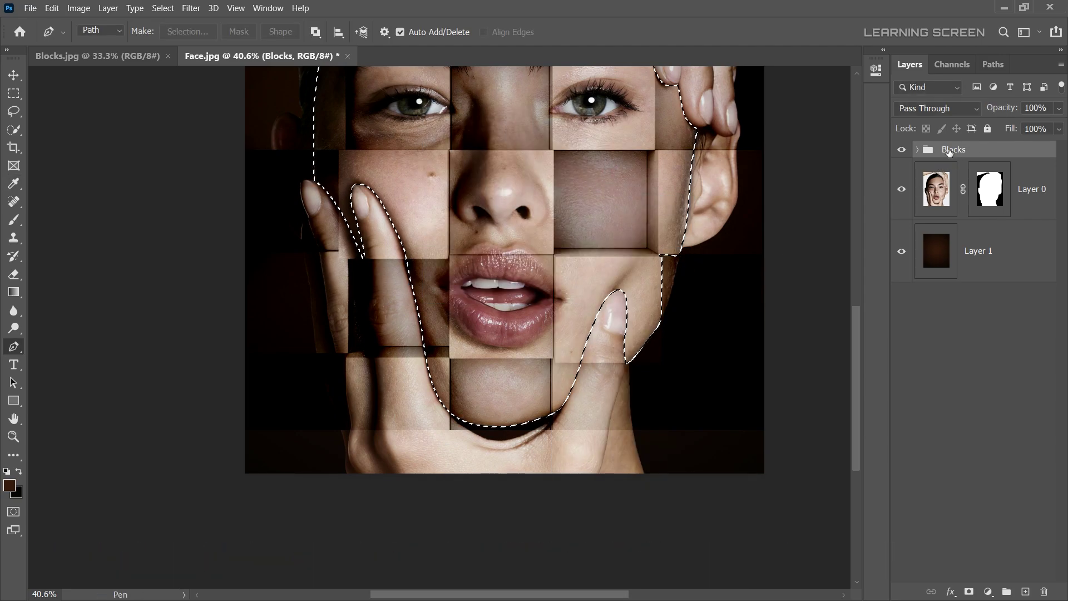
click(969, 592)
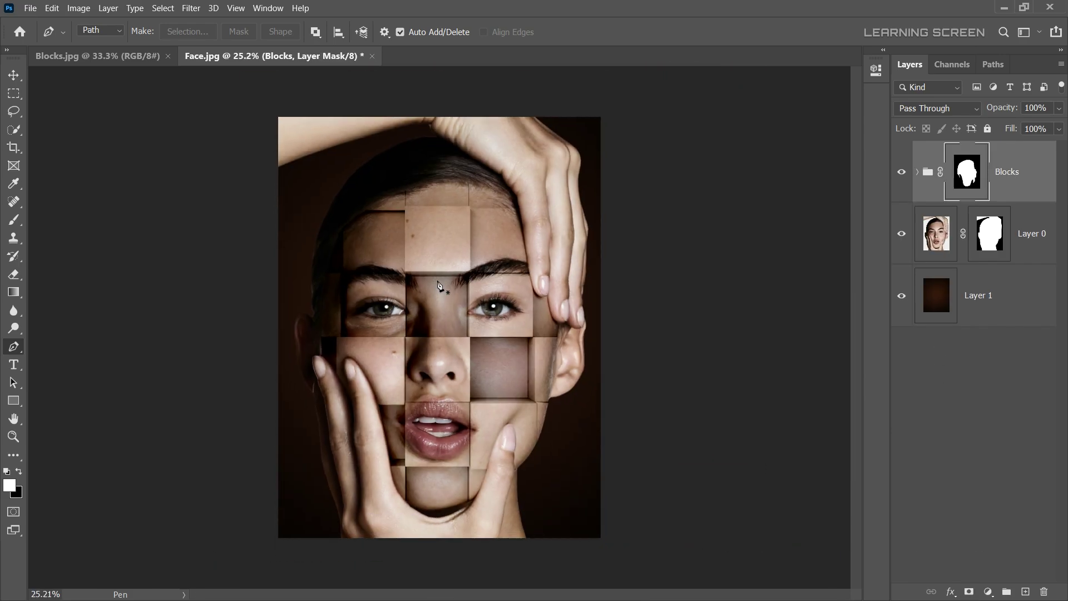
Paint out the stray block edge along the face's left side with a small 22%-flow brush.
click(14, 220)
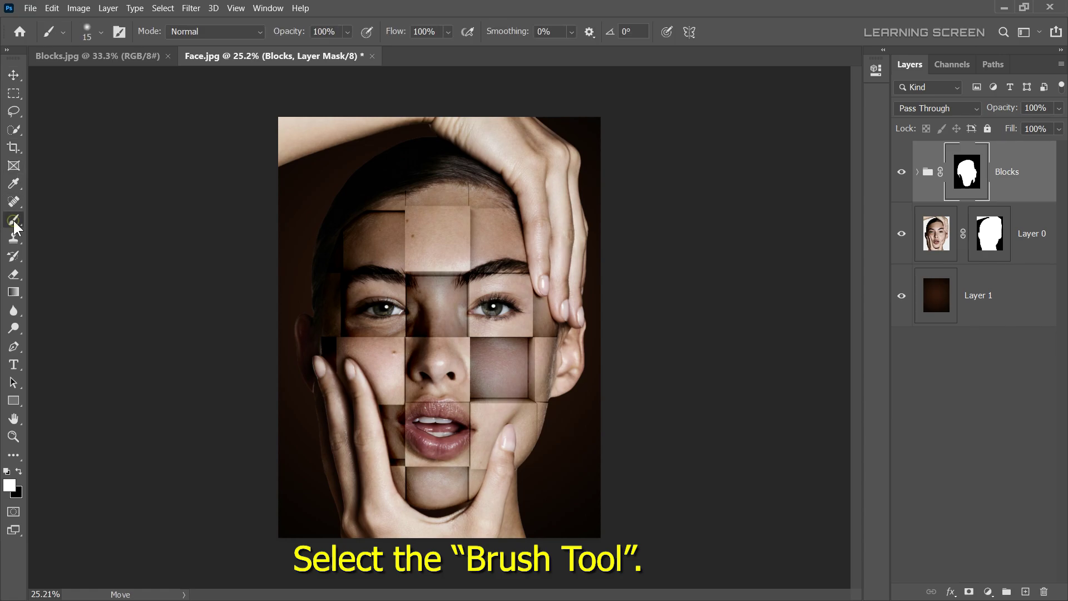
scroll(495, 207, up, 3)
mouse_move(577, 358)
mouse_down()
mouse_move(476, 161)
mouse_move(750, 405)
mouse_up()
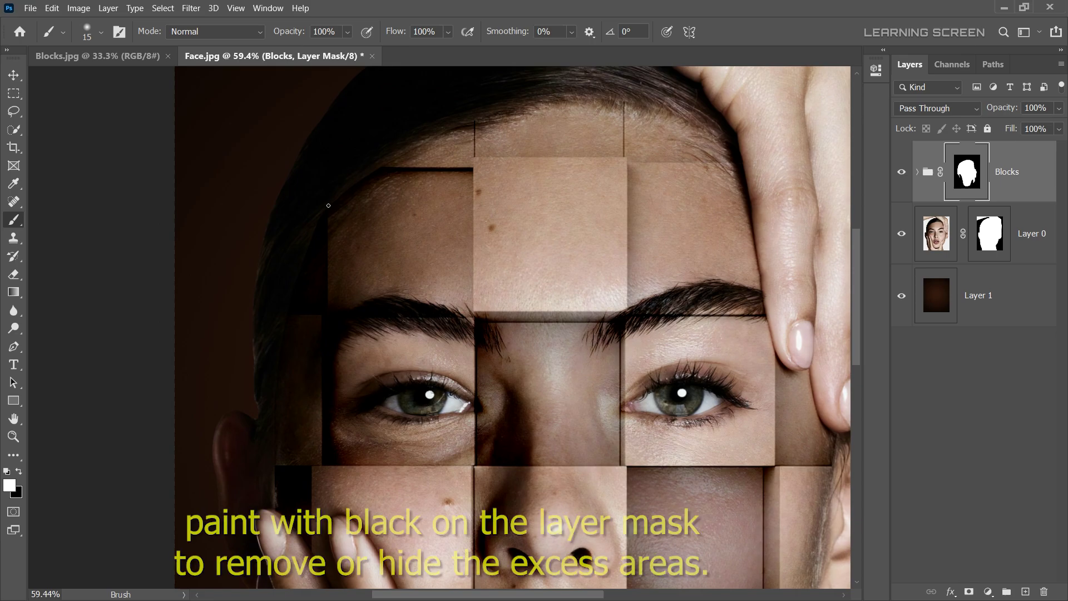
right_click(402, 250)
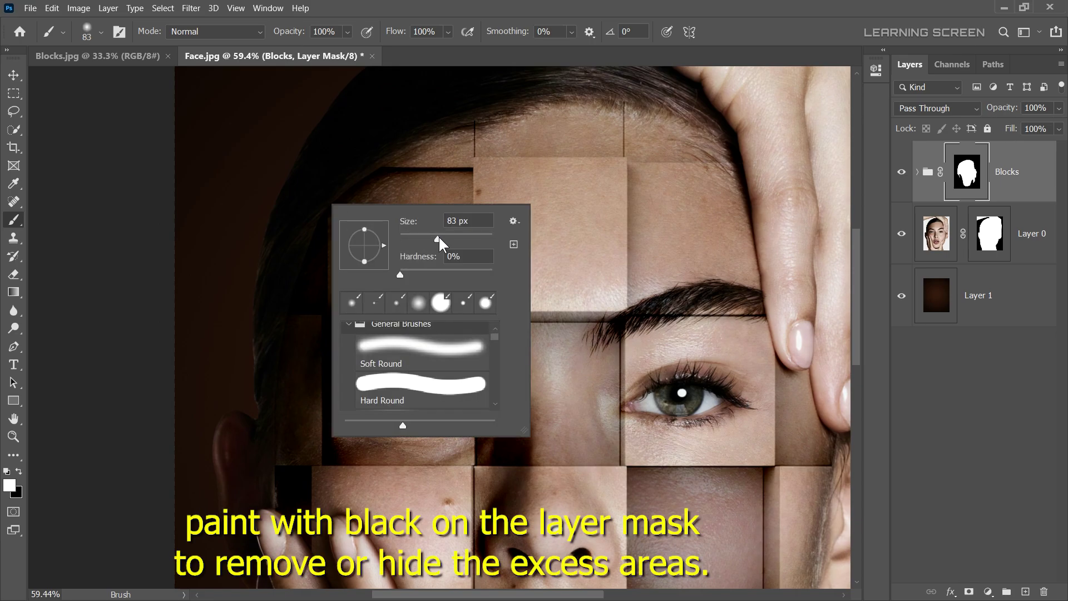
key(Return)
key(shift+2)
key(shift+2)
scroll(351, 150, up, 1)
scroll(261, 347, up, 1)
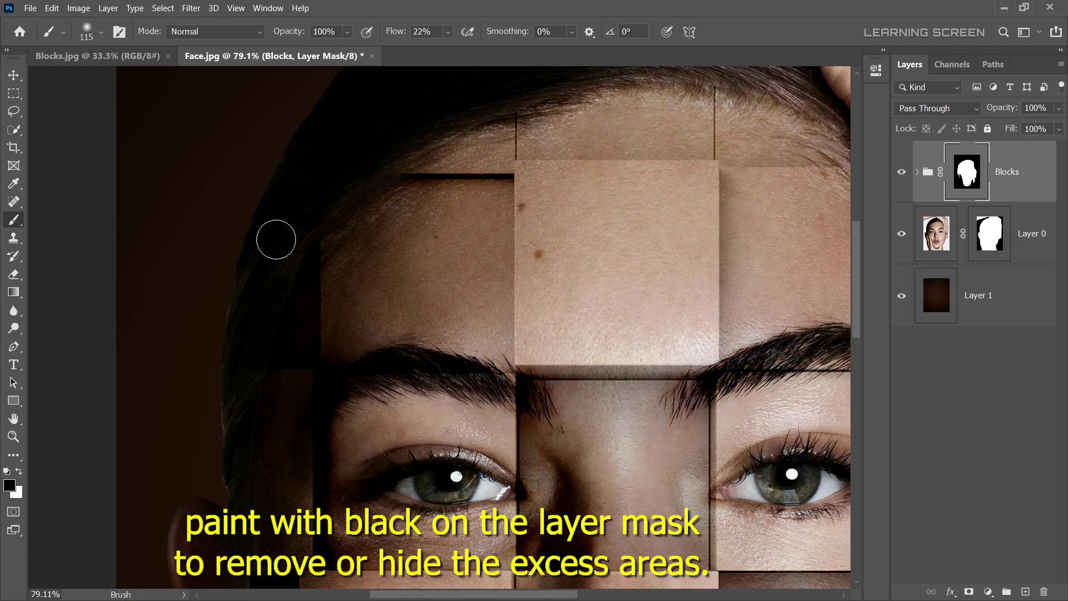
key(ctrl+z)
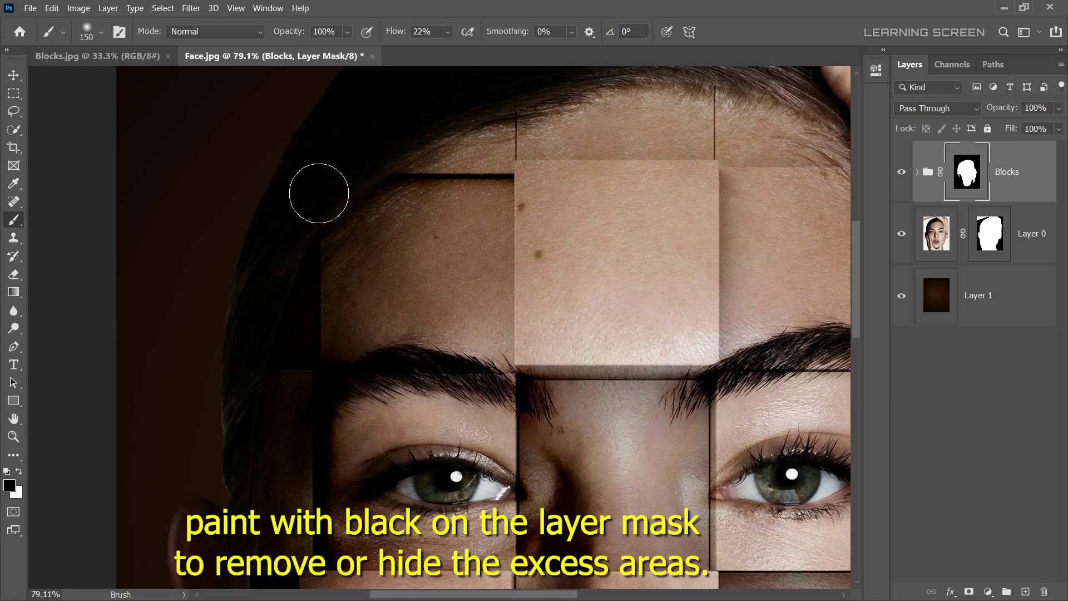
key(bracketleft)
key(bracketleft)
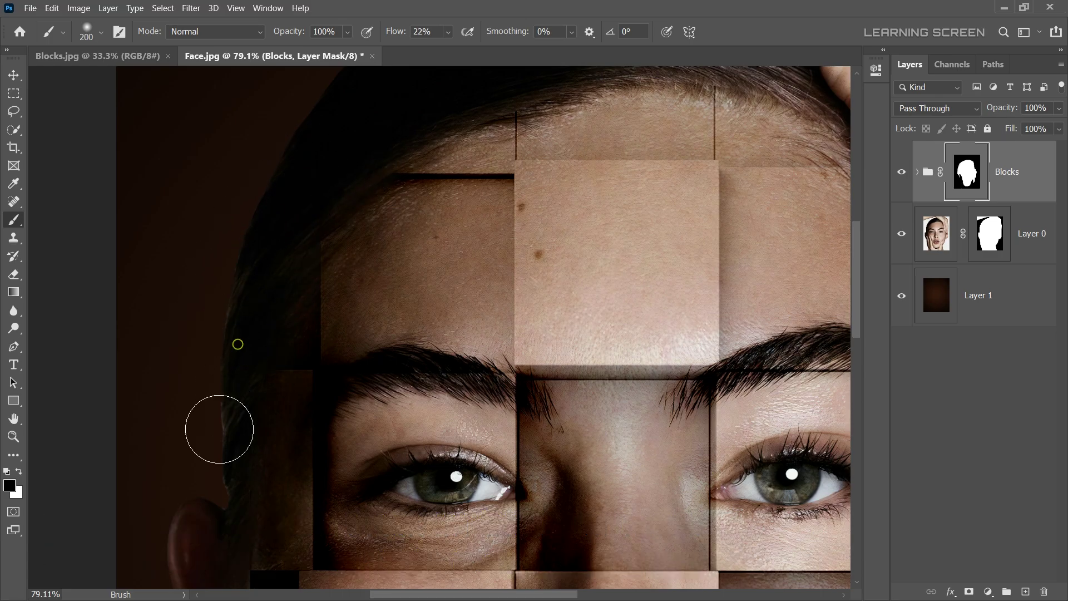
scroll(233, 362, down, 5)
drag(241, 309, 238, 295)
scroll(230, 418, down, 5)
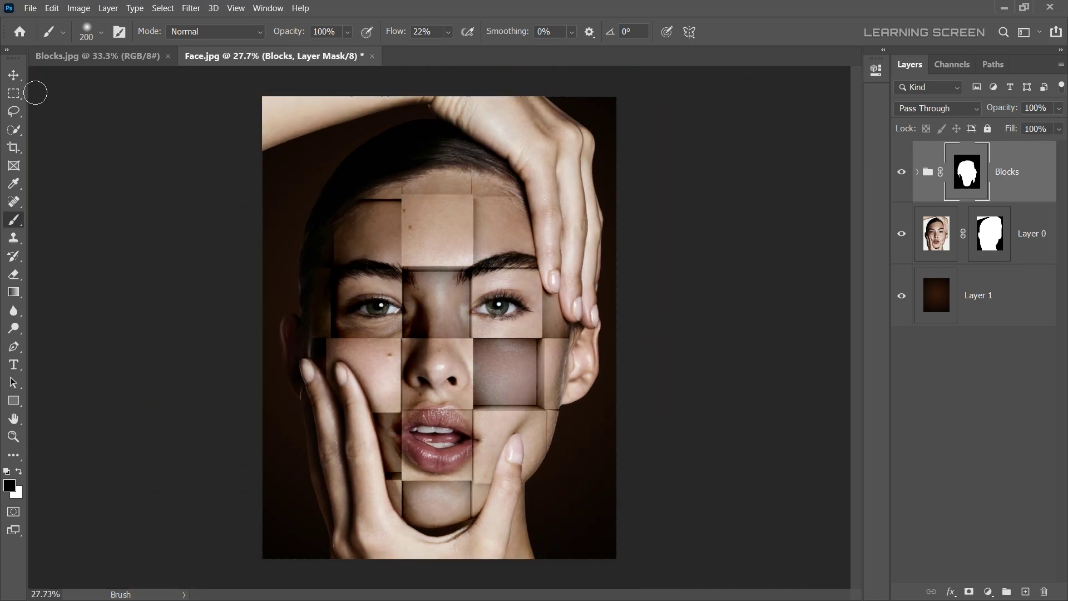
click(13, 75)
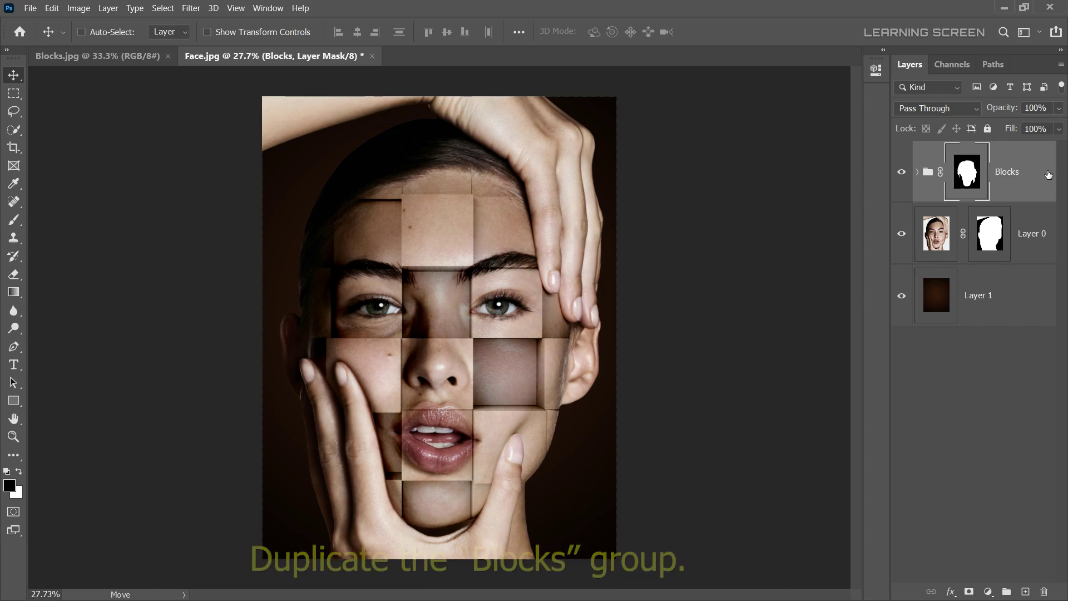
Duplicate the Blocks group as Edgh_Highlight.
right_click(1024, 175)
click(944, 102)
text(Edgh_Highlight)
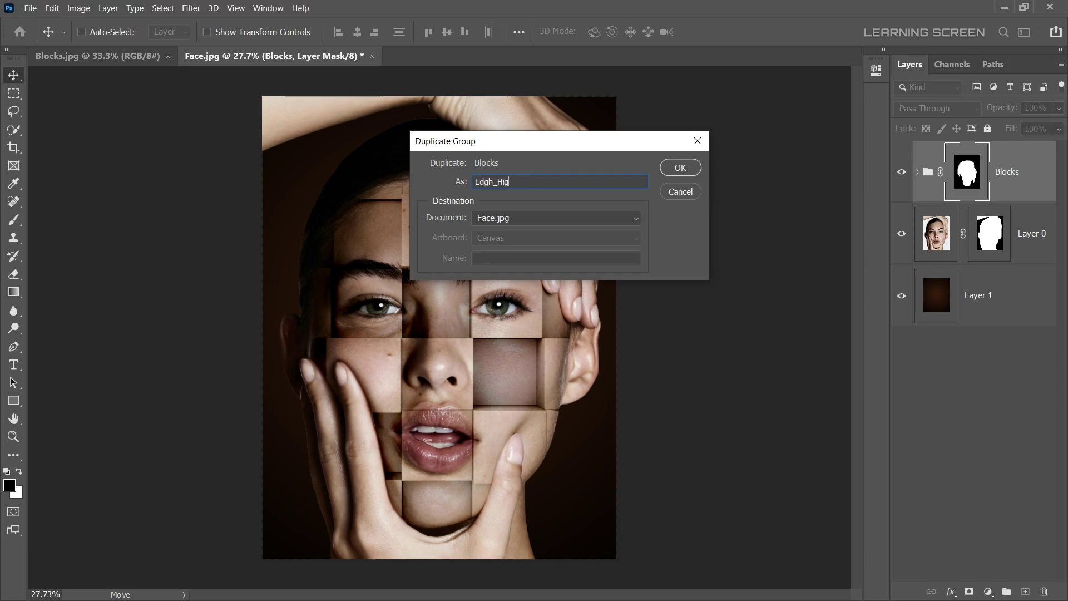
click(682, 168)
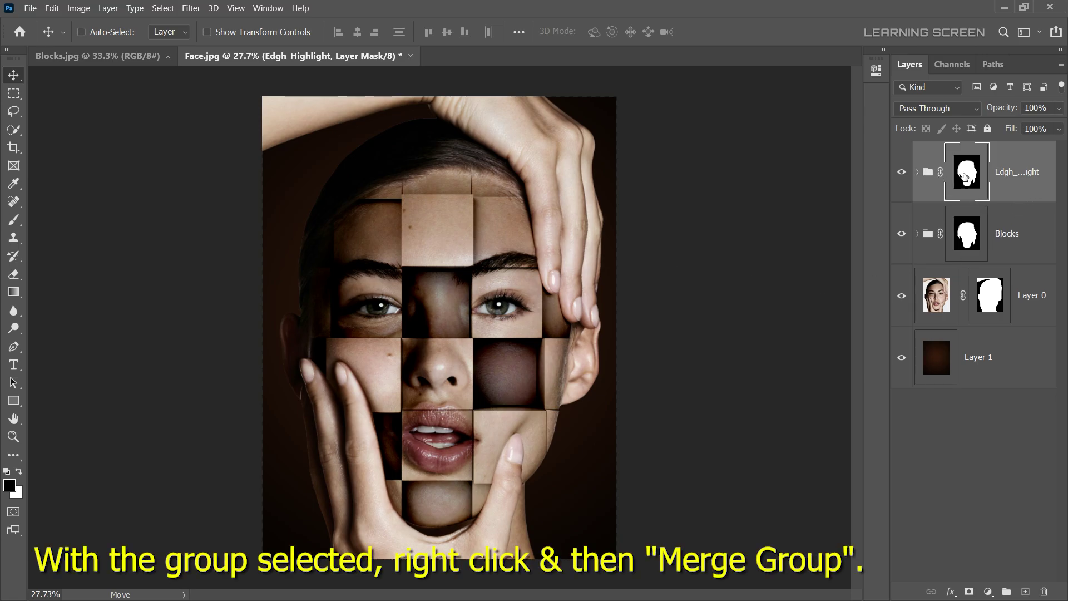
Merge Edgh_Highlight into a single layer and apply its mask permanently.
right_click(1008, 191)
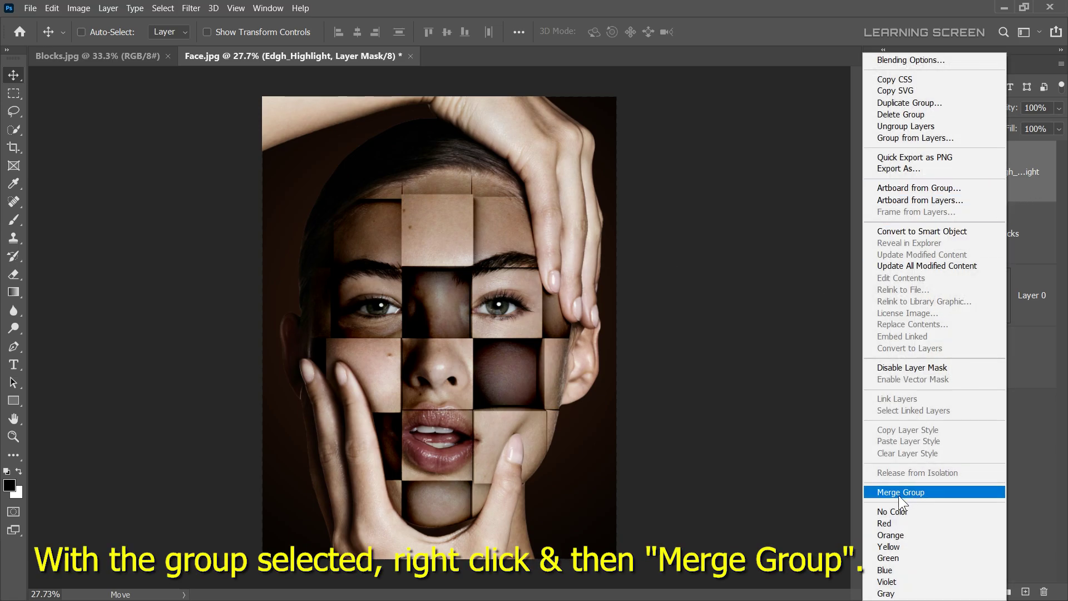
click(915, 492)
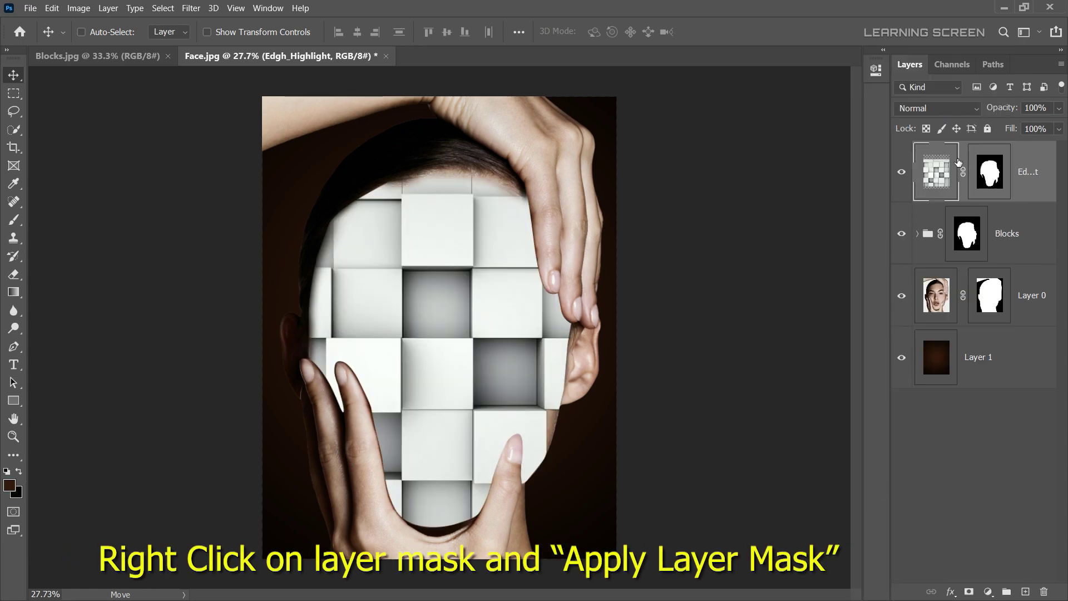
right_click(990, 173)
click(952, 214)
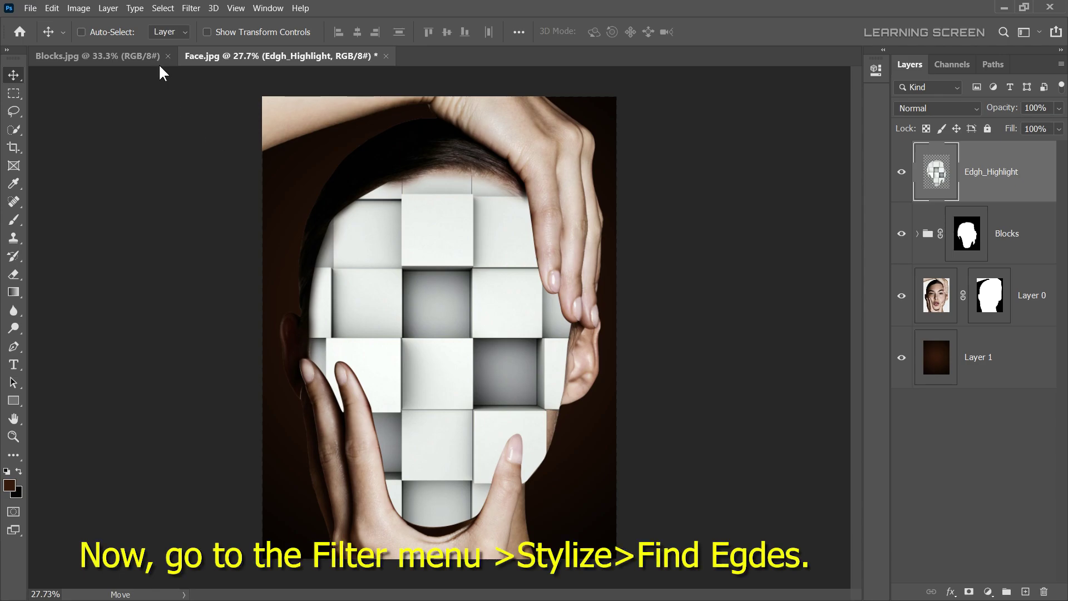
Run Find Edges on Edgh_Highlight and invert its colours.
click(191, 8)
mouse_move(204, 246)
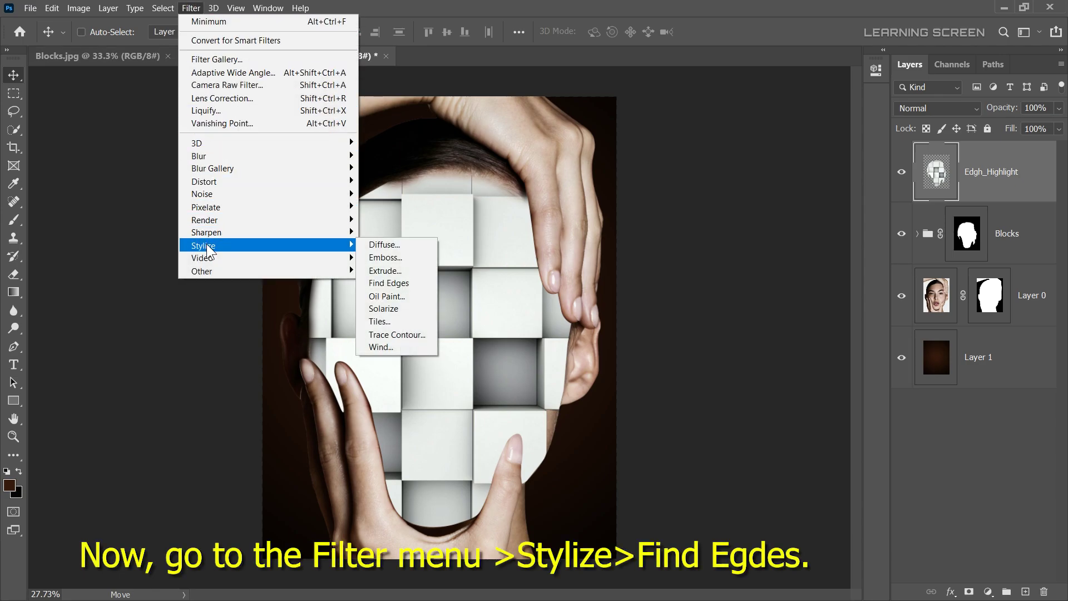
click(389, 283)
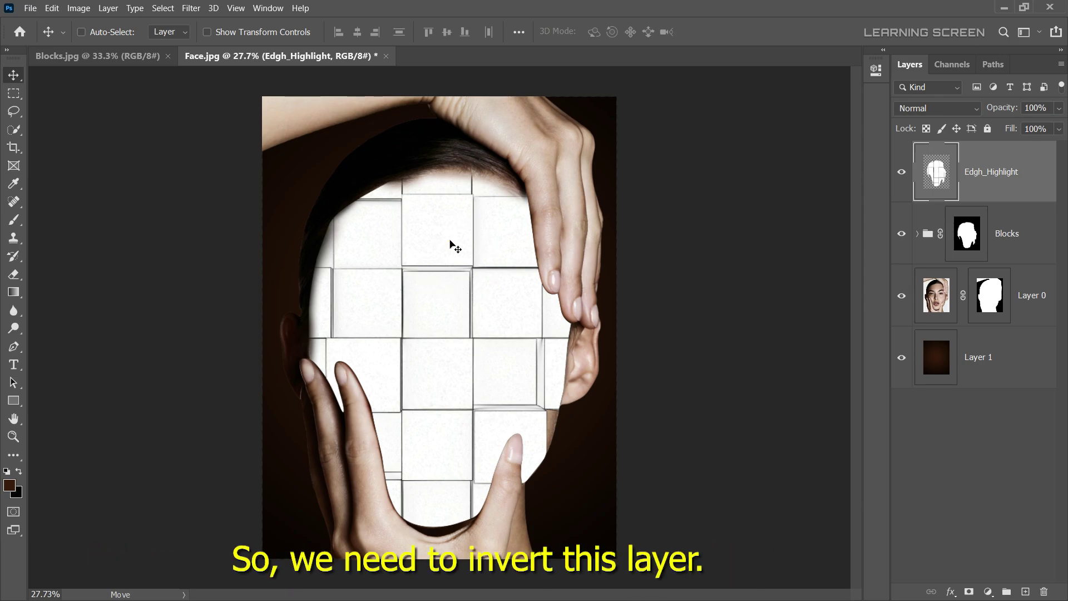
click(79, 8)
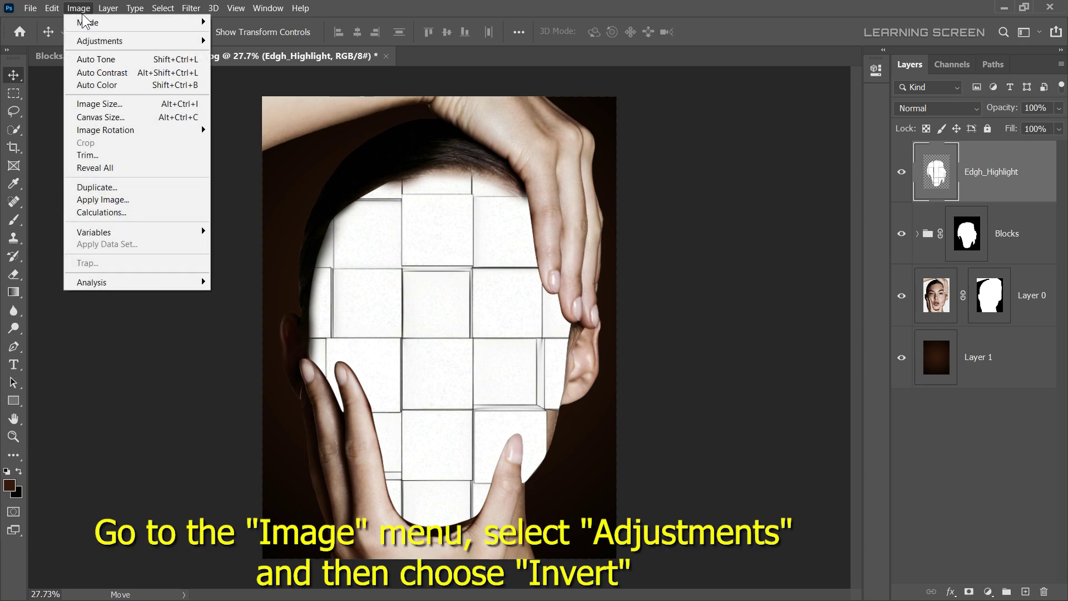
mouse_move(99, 41)
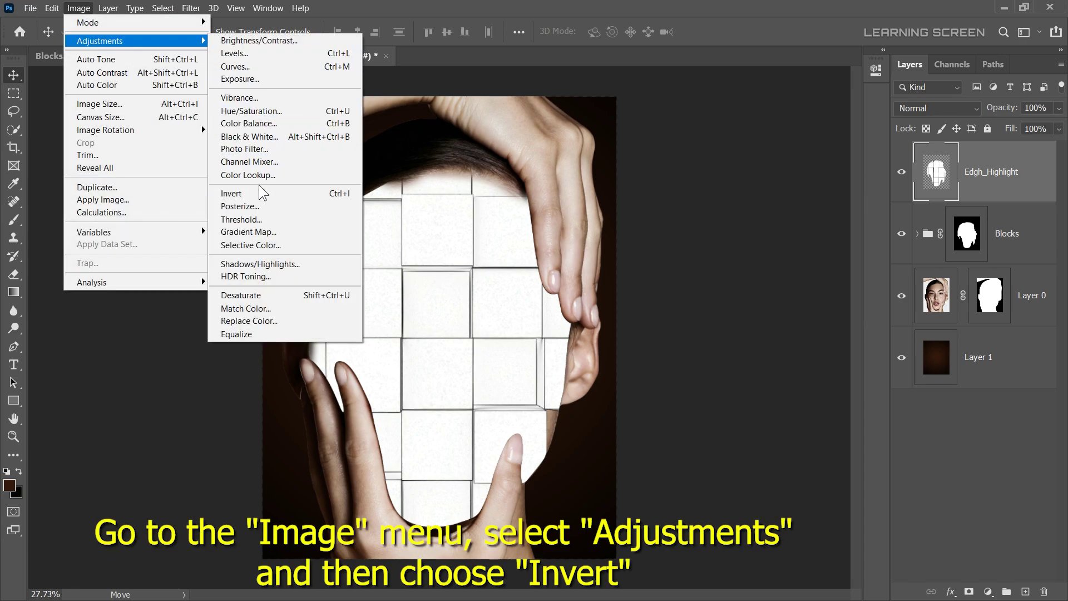
click(260, 194)
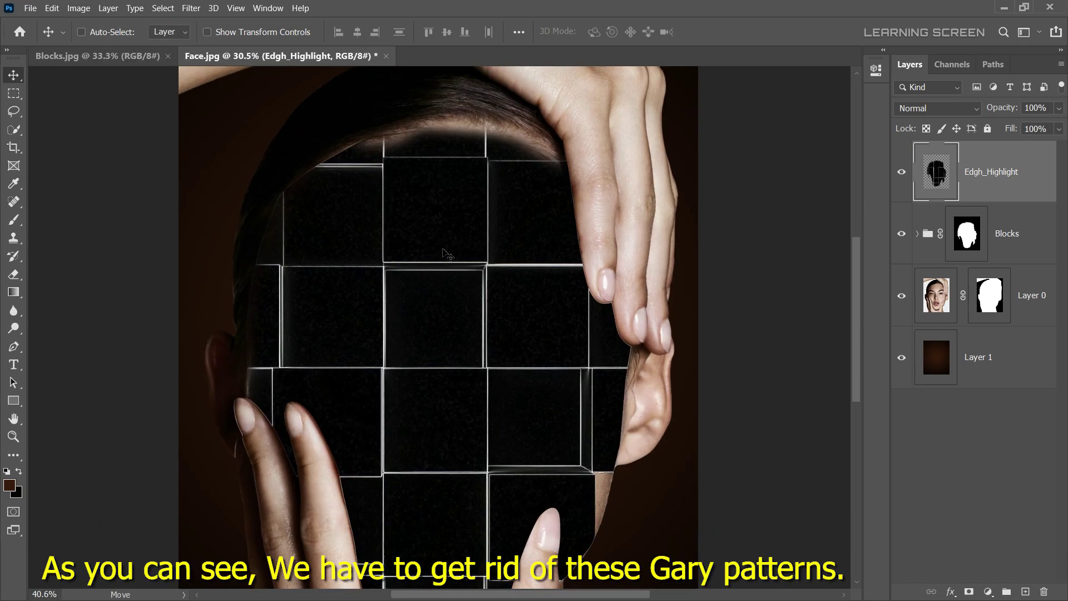
Raise the Levels black input to 67 to remove the grey texture.
scroll(444, 218, up, 5)
scroll(443, 218, up, 2)
scroll(301, 234, up, 3)
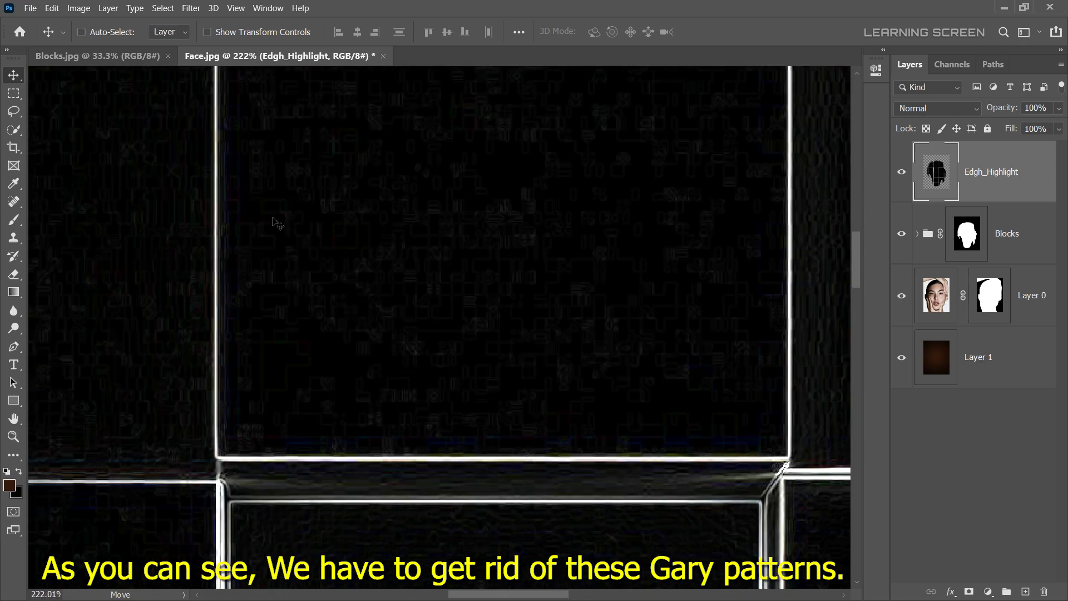
click(79, 8)
mouse_move(99, 41)
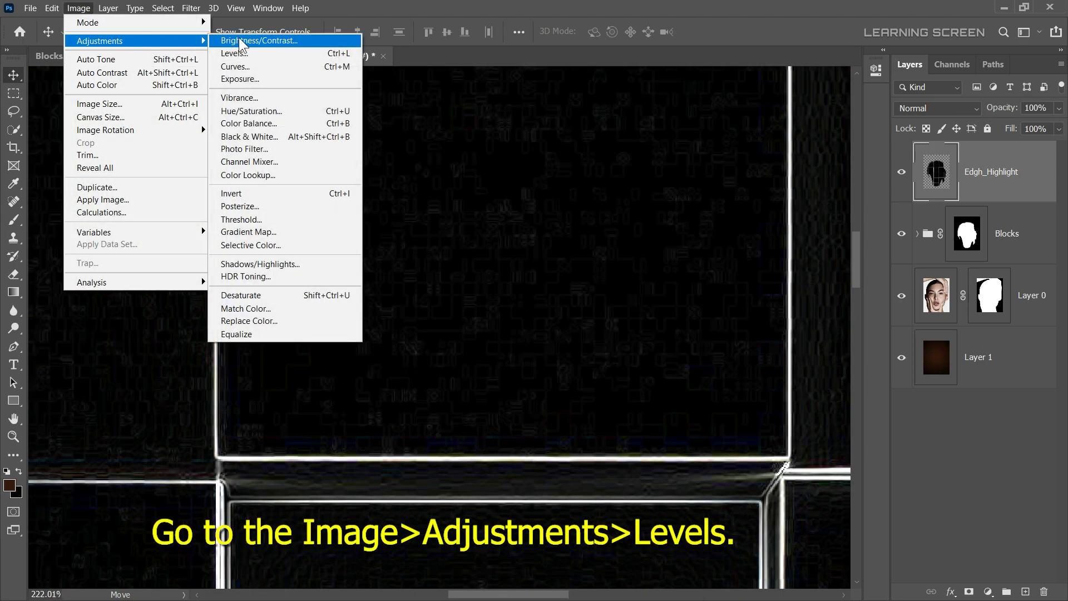
click(237, 53)
drag(552, 377, 597, 378)
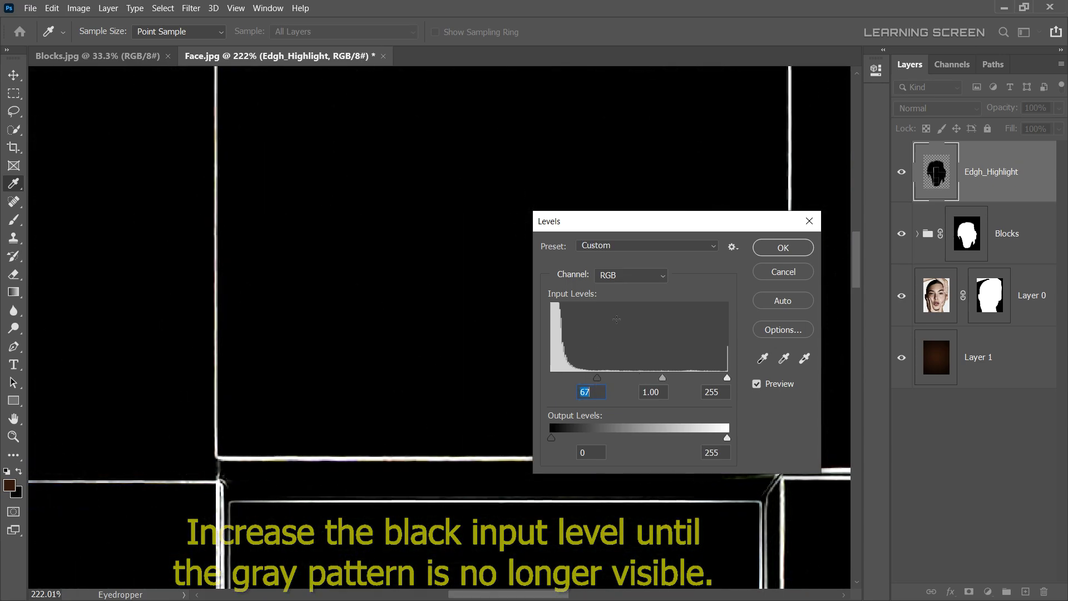
click(786, 249)
Set Edgh_Highlight to Screen blending and give it an inverted, all-black layer mask.
click(909, 107)
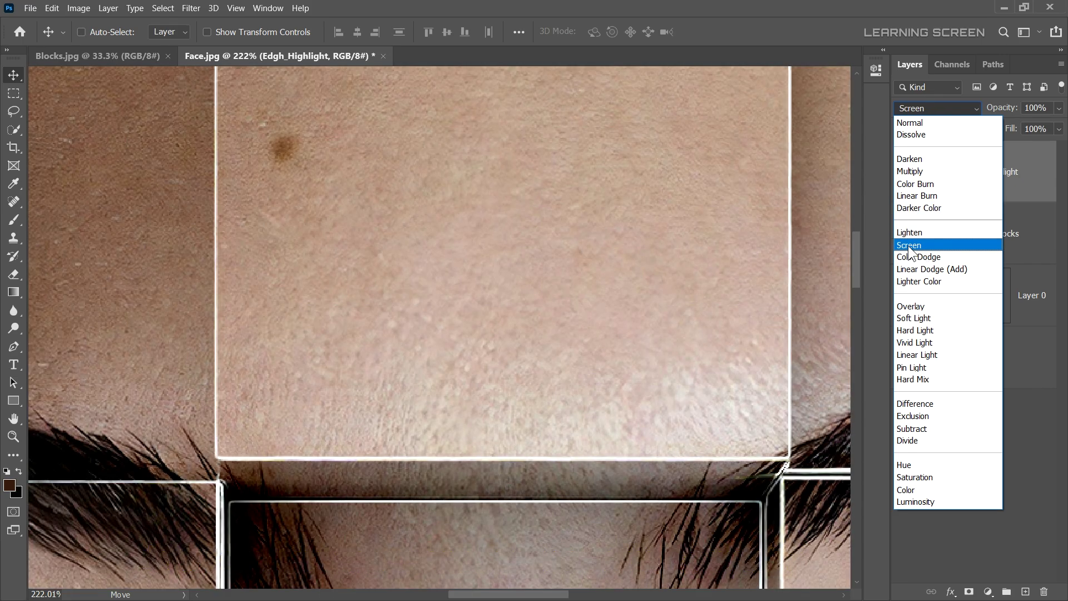
click(911, 245)
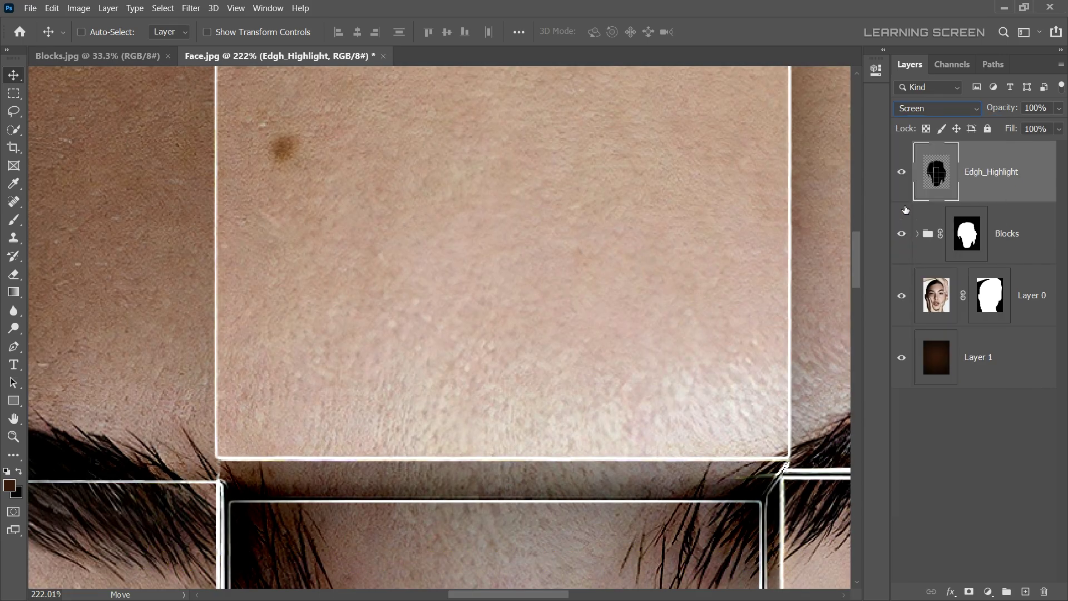
click(970, 591)
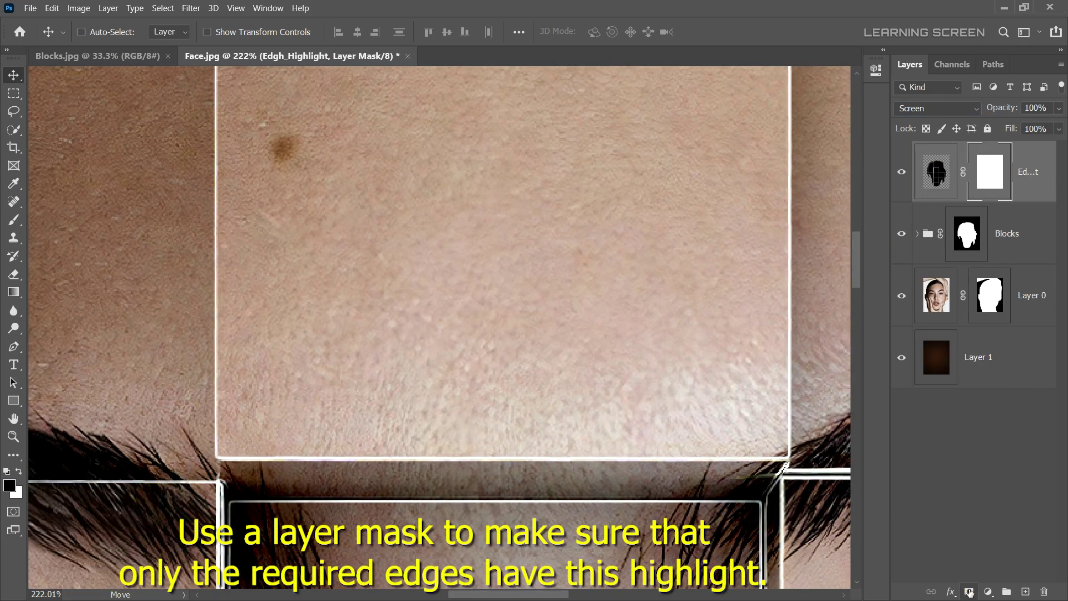
key(ctrl)
key(ctrl+i)
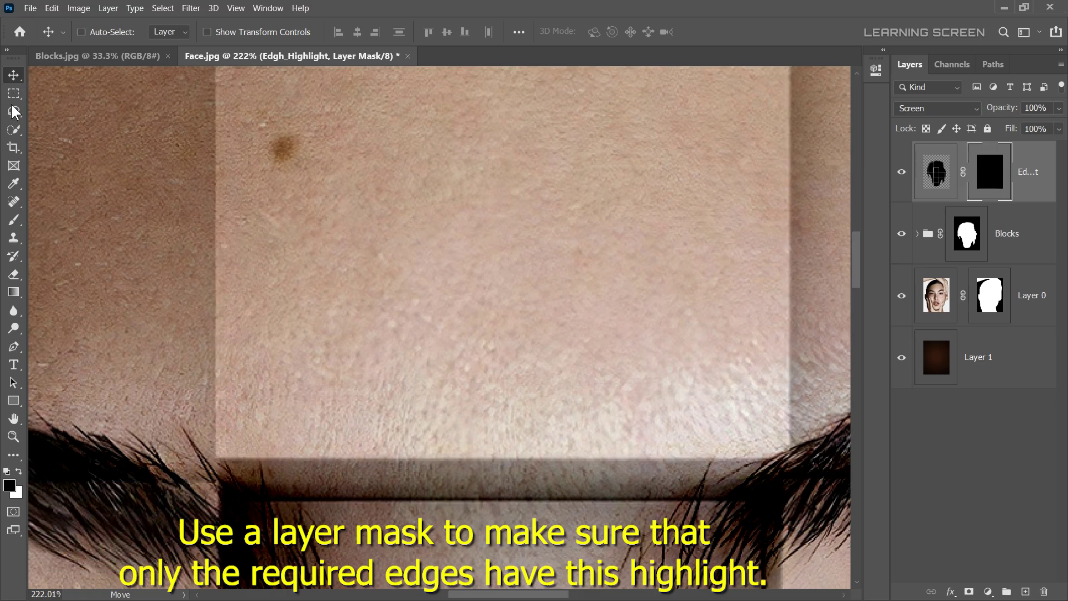
Brush white onto the mask to reveal the highlight on a forehead block edge, brush size 90.
click(13, 219)
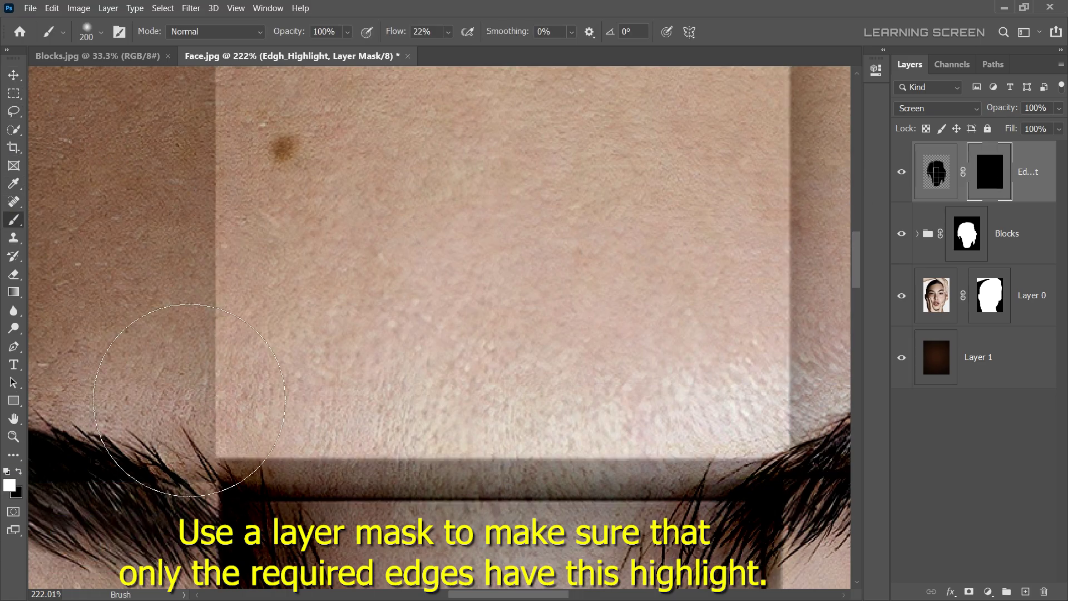
scroll(489, 256, down, 5)
click(396, 204)
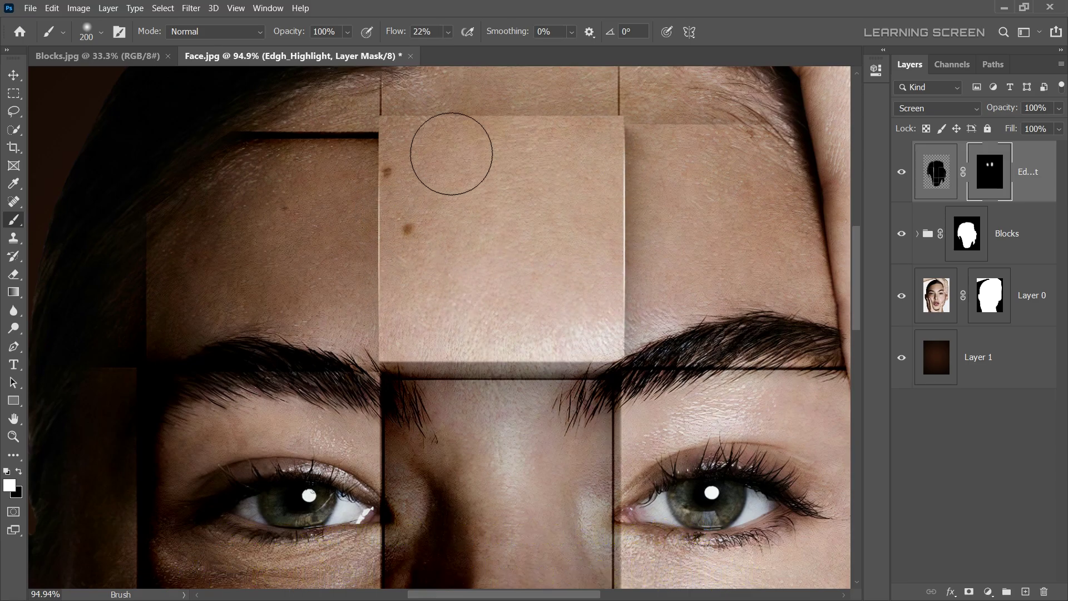
key(bracketleft)
key(bracketleft)
key(bracketleft)
scroll(520, 410, down, 5)
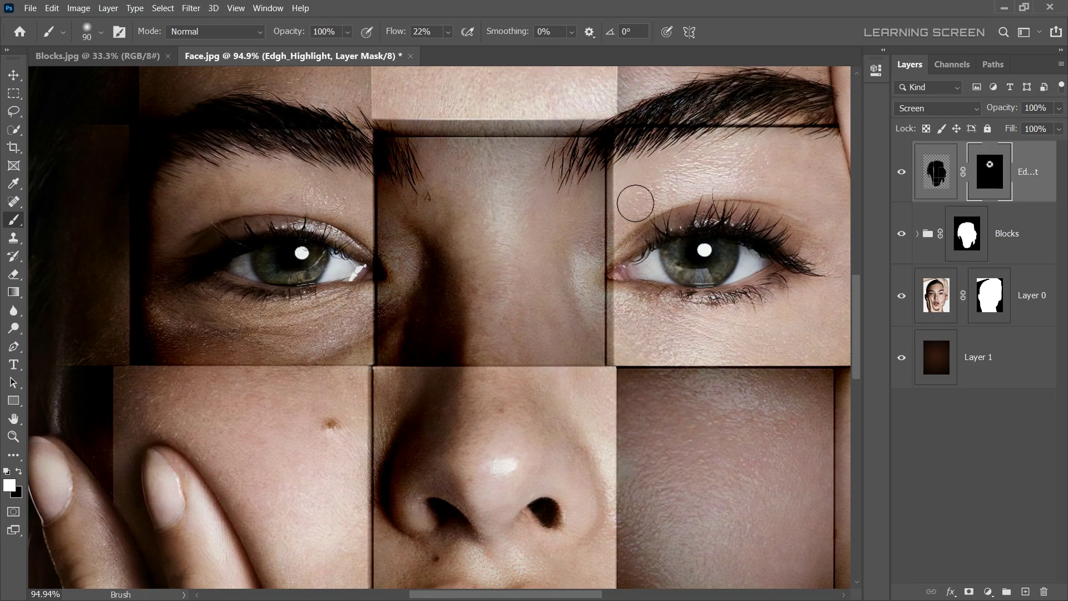
scroll(556, 388, down, 5)
scroll(555, 388, right, 2)
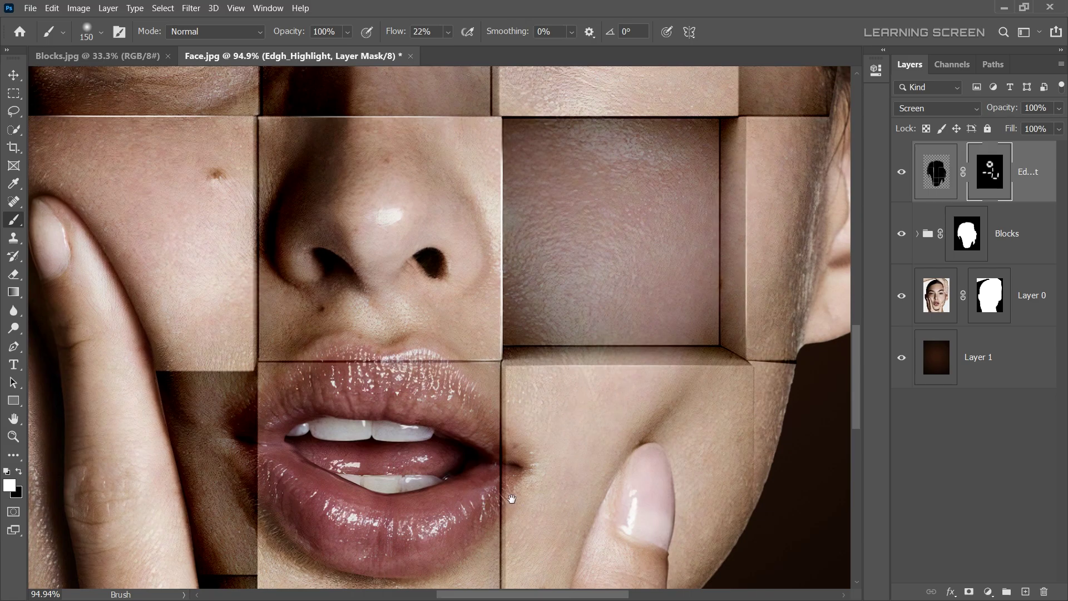
scroll(512, 498, down, 4)
scroll(512, 498, left, 2)
Fine-tune the brush size and view the whole image to check the revealed edge highlights.
key(ctrl+z)
key(bracketleft)
key(bracketleft)
key(bracketleft)
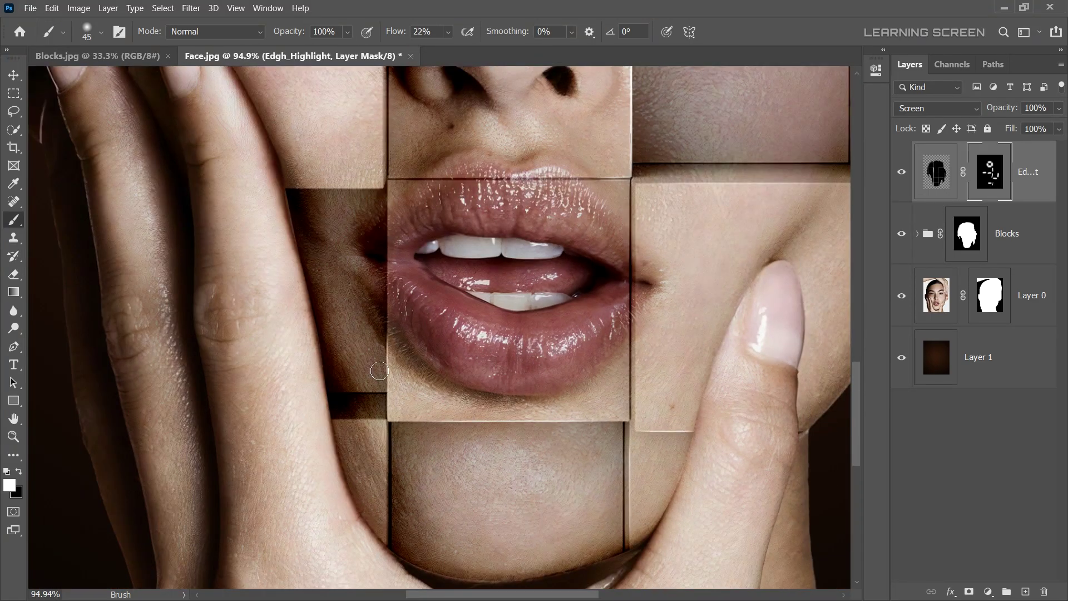
key(ctrl+z)
key(bracketright)
key(bracketright)
key(bracketright)
key(ctrl+0)
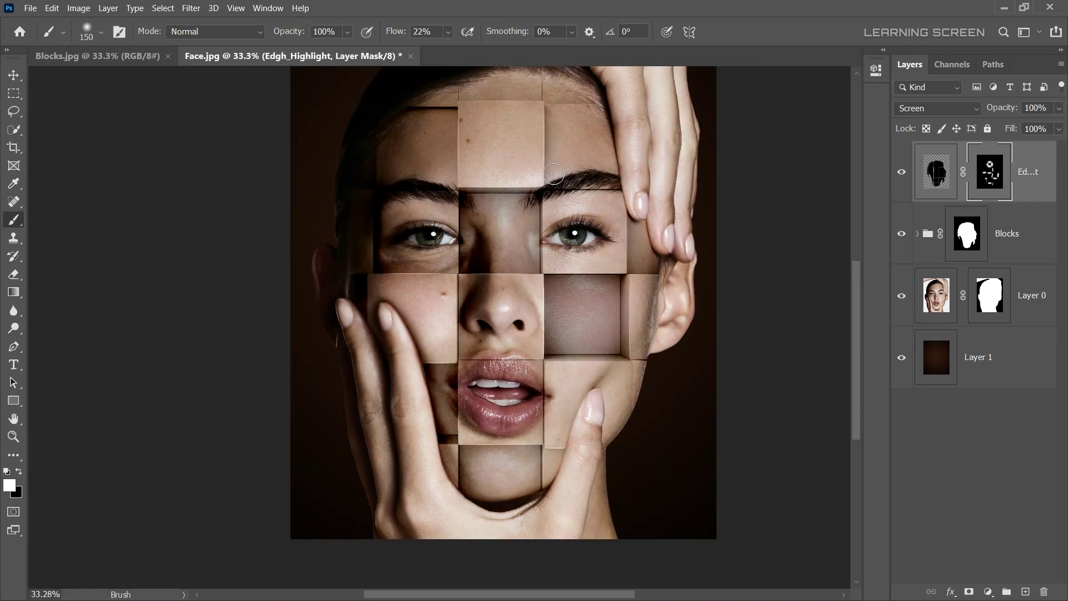
scroll(346, 107, up, 5)
scroll(615, 375, up, 3)
key(bracketleft)
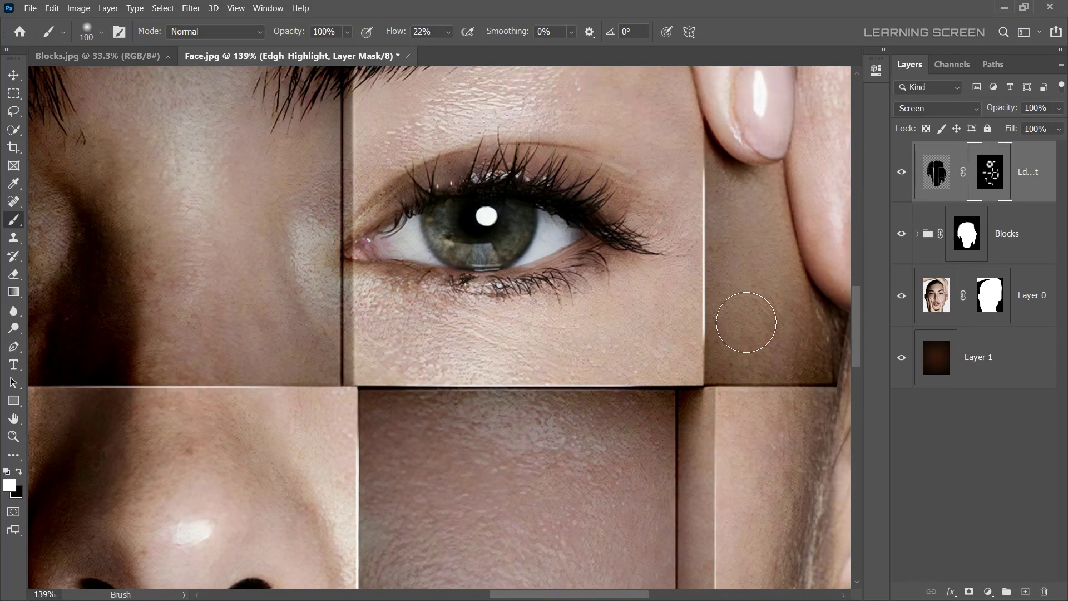
scroll(728, 221, down, 3)
key(bracketleft)
key(bracketleft)
key(bracketleft)
scroll(486, 184, down, 3)
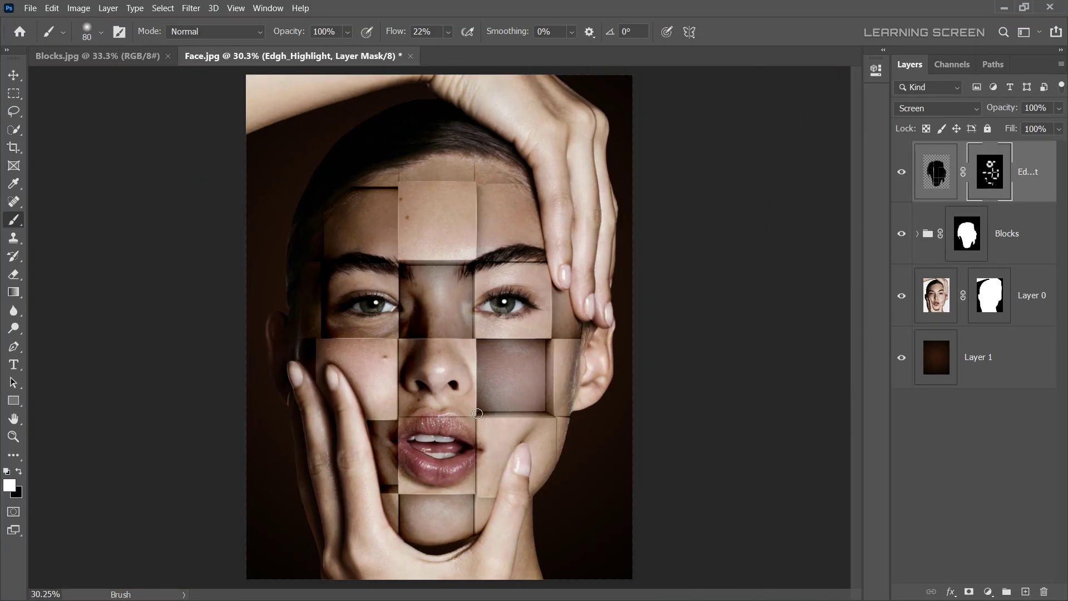